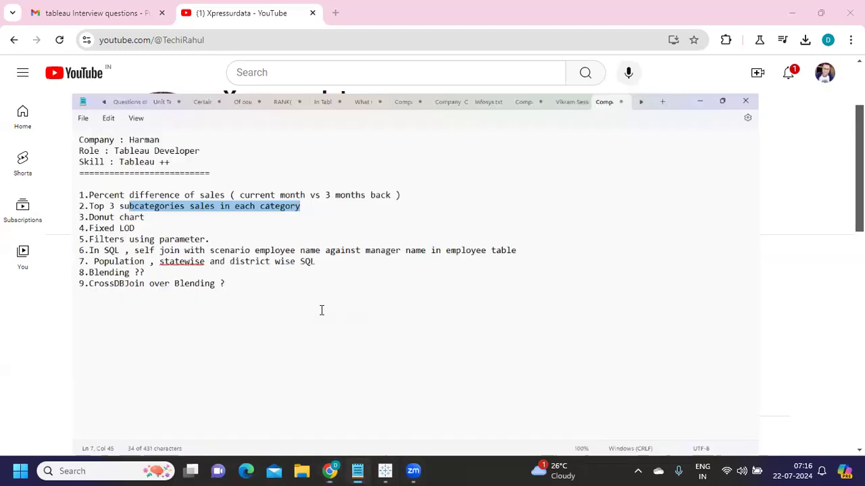
left_click(352, 325)
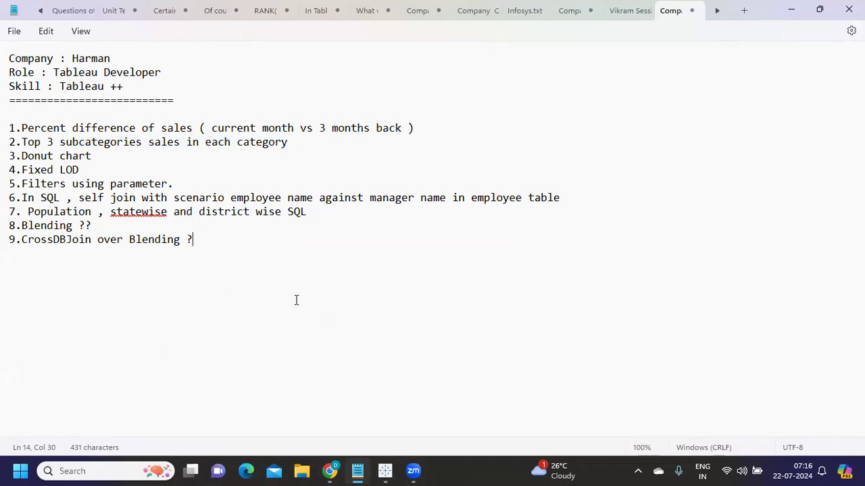
left_click_drag(28, 126, 195, 128)
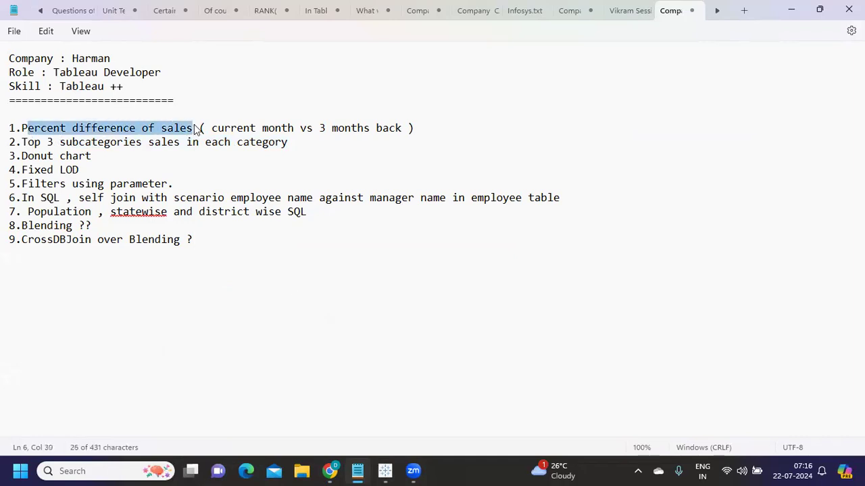
double_click(237, 129)
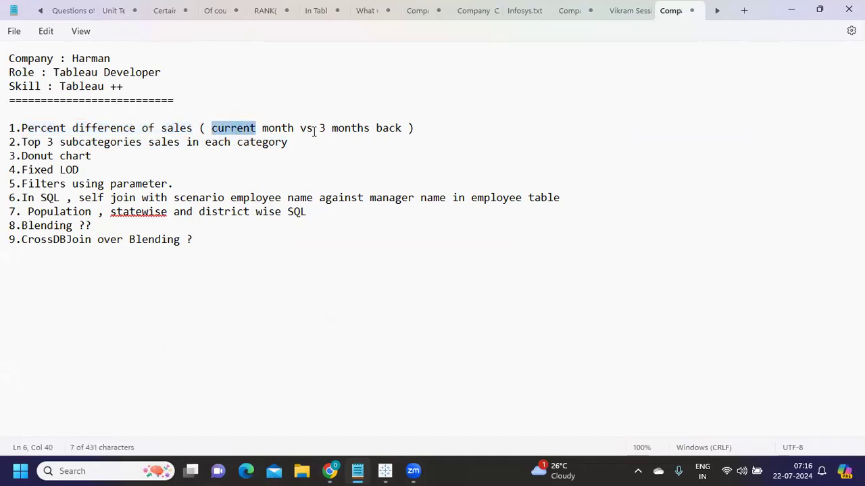
left_click_drag(314, 130, 418, 132)
Below the percent difference question, add the lines "1. Find out sales for your current Month" and "2. 3rd month"
left_click(459, 129)
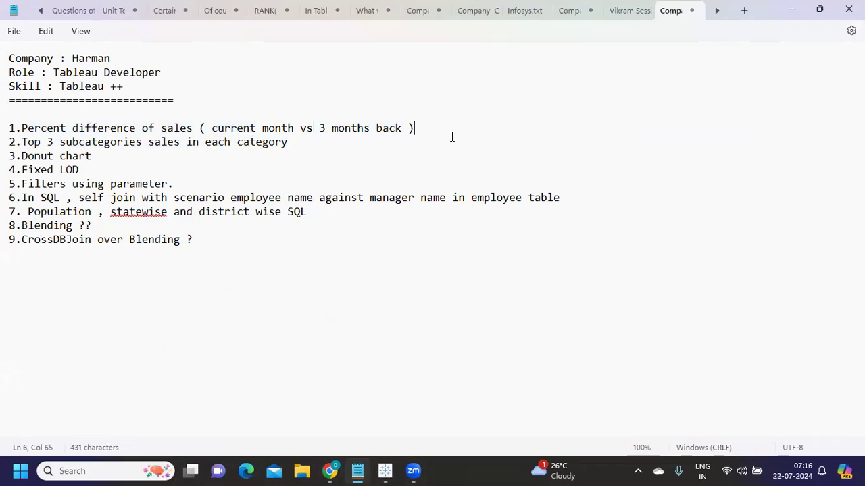
key("Return")
type("1. Find out sales for your current Month")
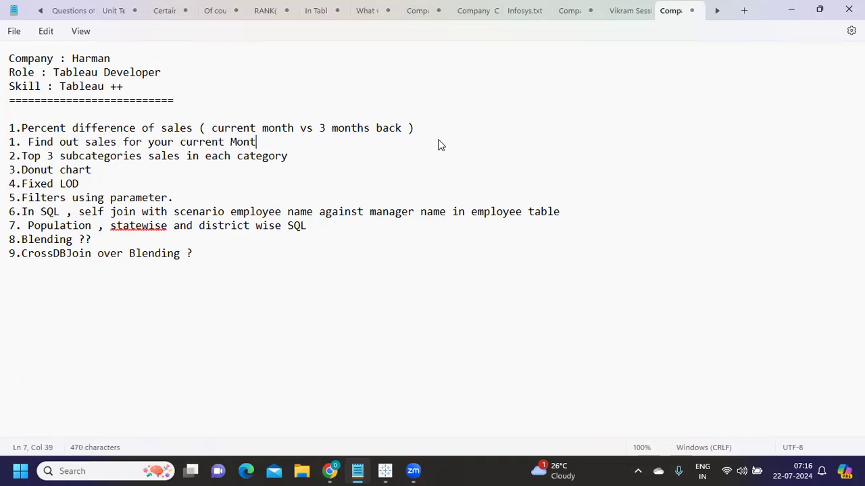
key("Return")
type("2. ")
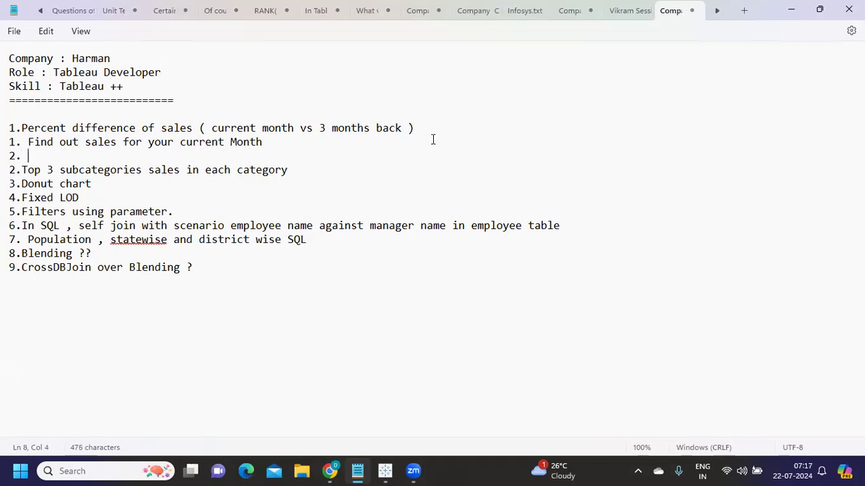
type("3rd month")
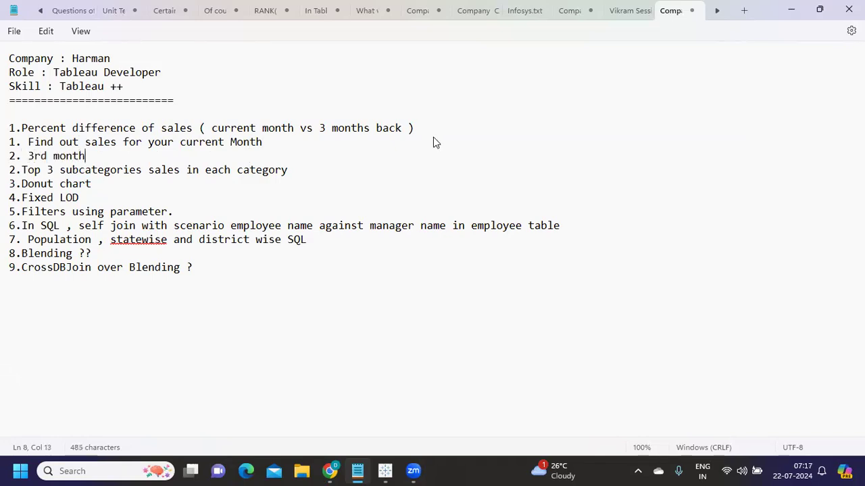
left_click_drag(319, 128, 408, 128)
left_click(321, 129)
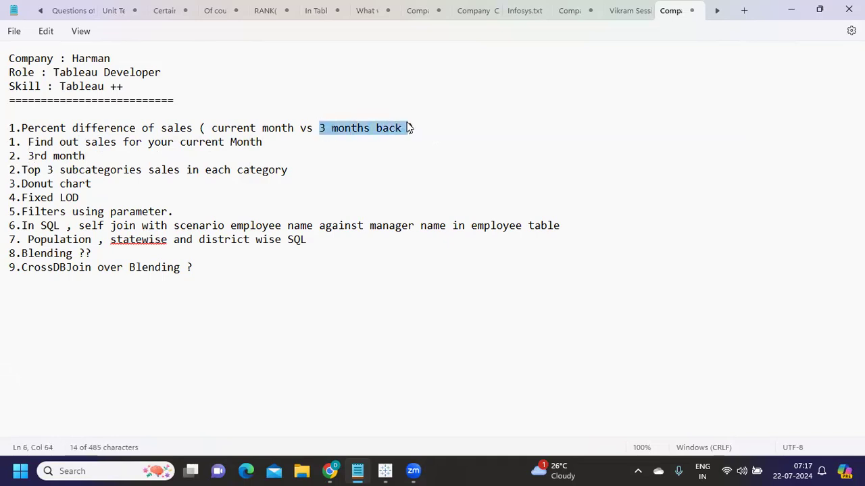
left_click(393, 143)
left_click(321, 130)
left_click_drag(321, 132, 333, 132)
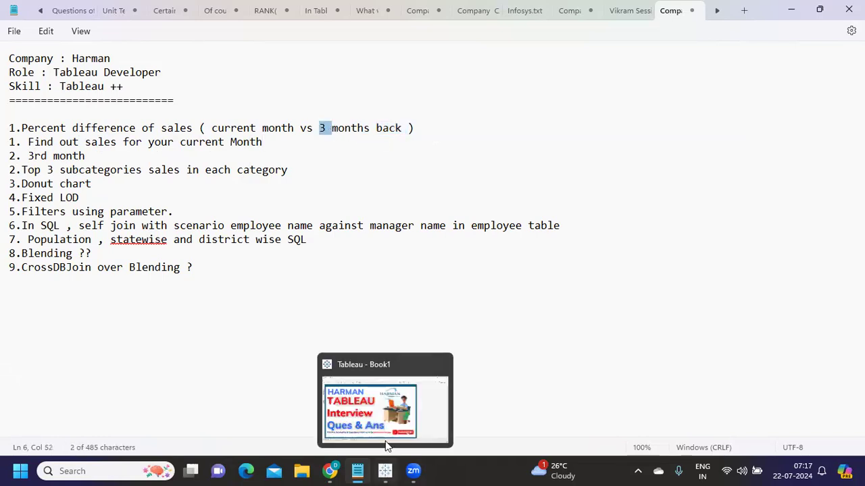
Switch to Tableau, open Sheet 1 and show the complete field list without a search filter
left_click(385, 471)
left_click(109, 432)
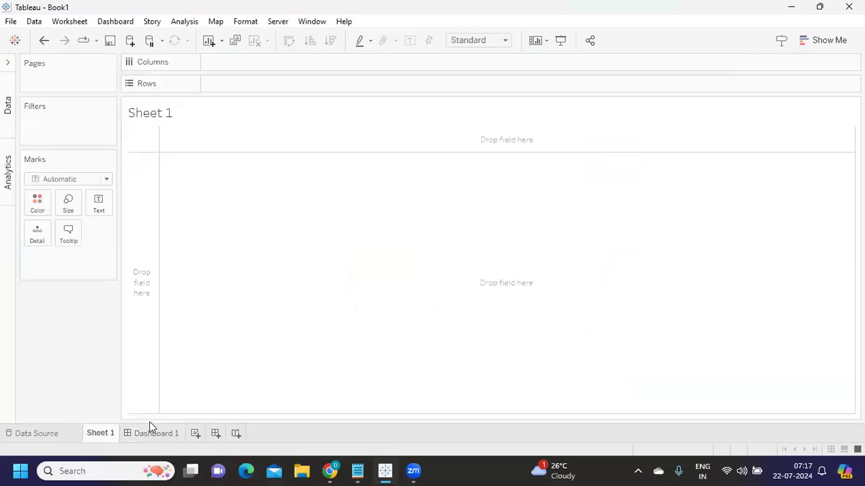
left_click(7, 63)
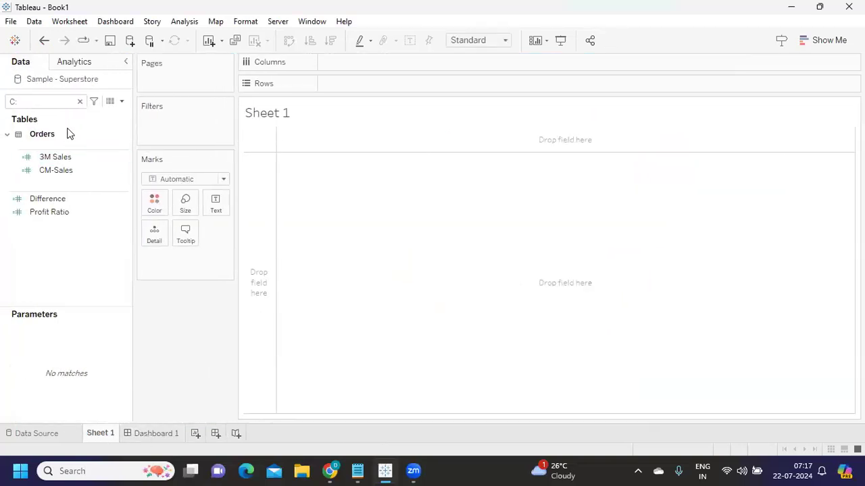
left_click(78, 103)
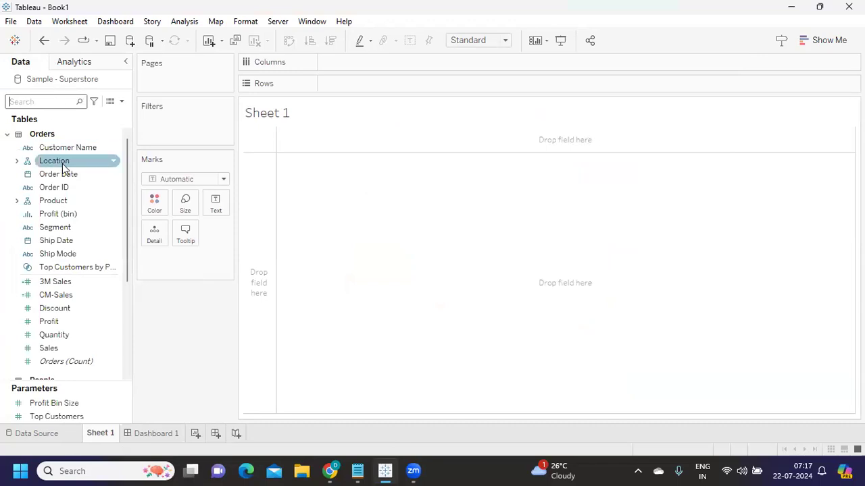
Break down the sheet's rows by the year and month of Order Date
left_click_drag(67, 179, 362, 84)
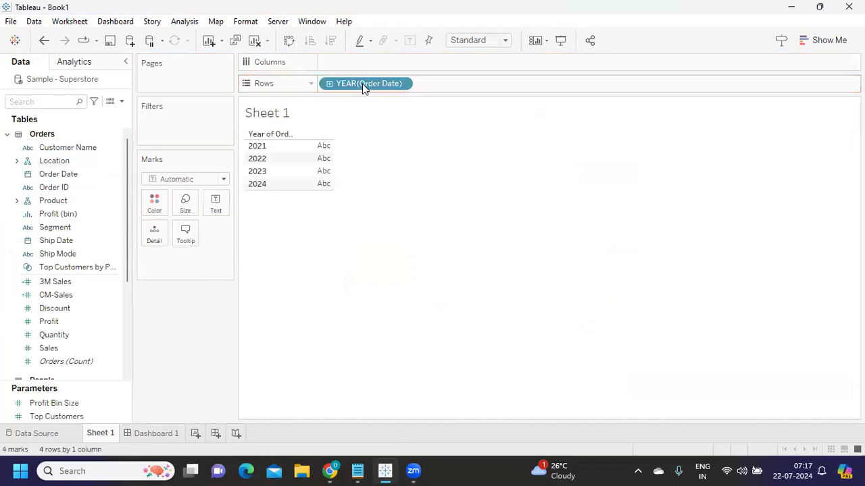
left_click(329, 83)
left_click(498, 84)
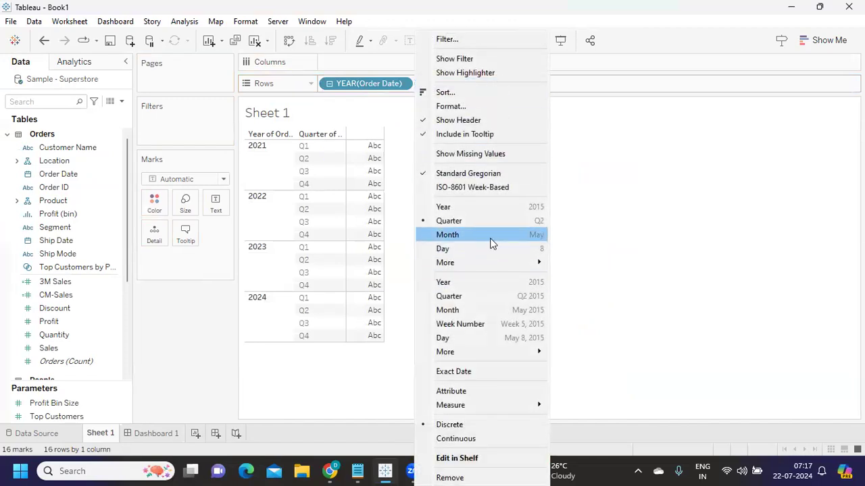
left_click(491, 236)
scroll(407, 305, "down", 10)
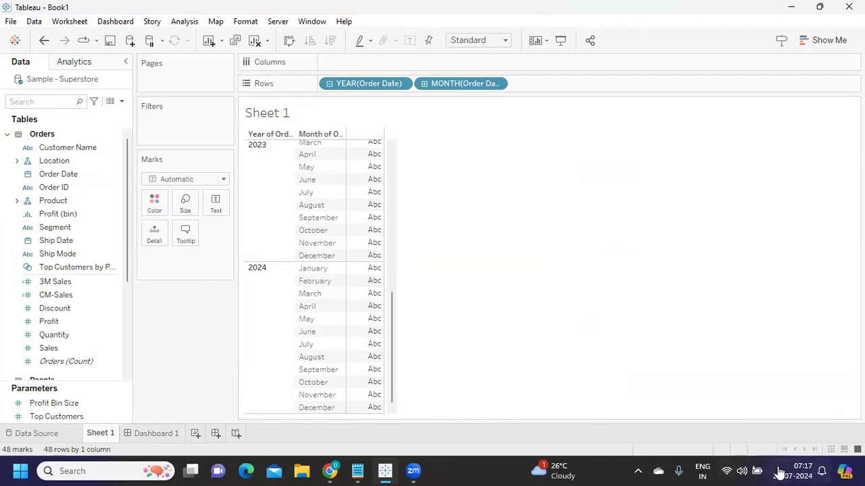
mouse_move(792, 473)
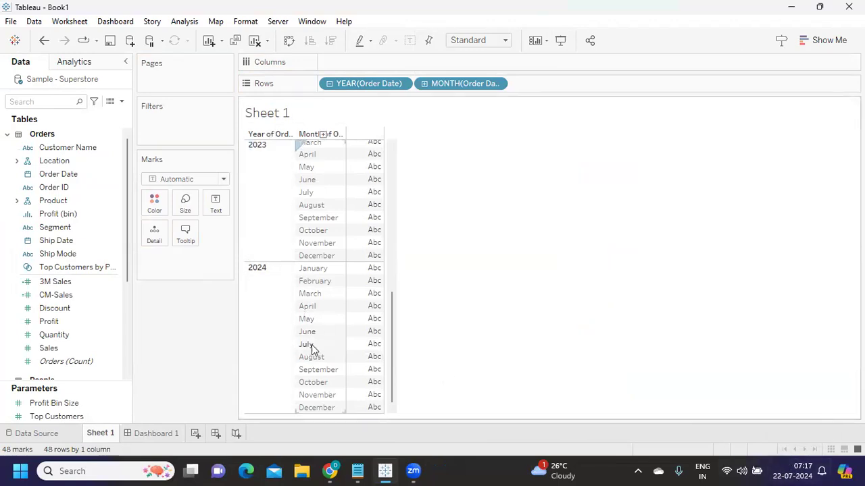
Open the CM-Sales calculation for editing and add the comment "//Current Year" after its YEAR condition
left_click(98, 295)
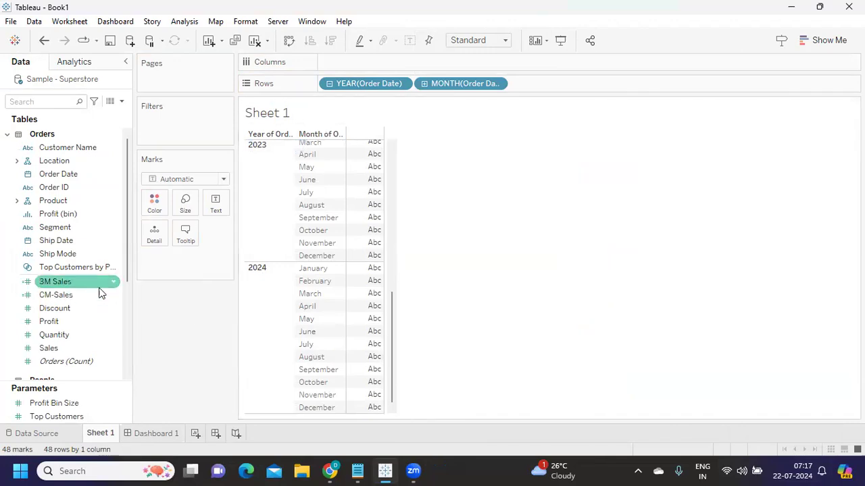
right_click(115, 300)
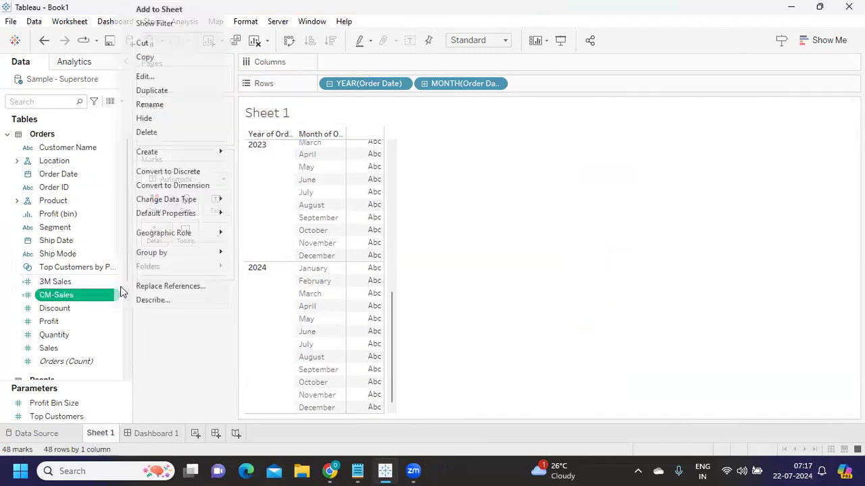
left_click(159, 78)
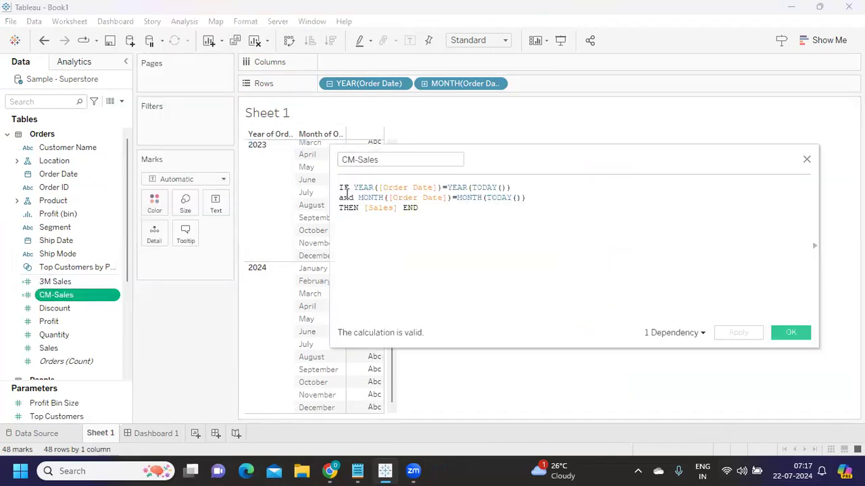
left_click_drag(389, 187, 529, 186)
left_click(529, 187)
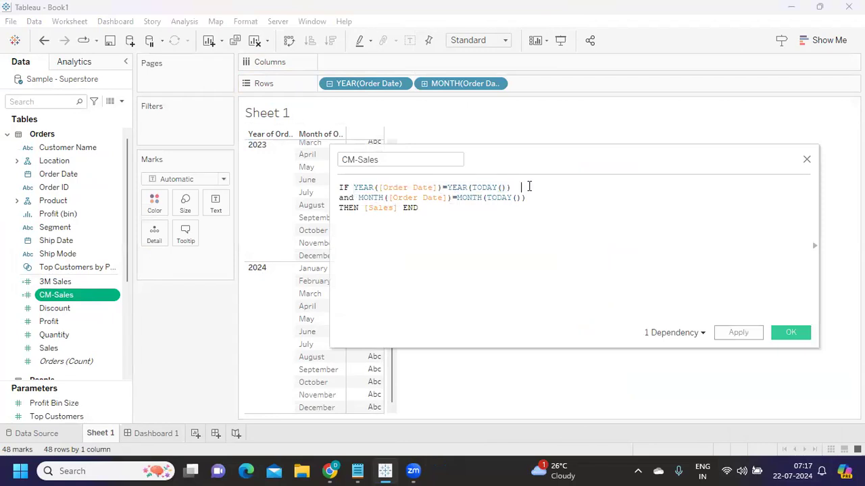
type("//Current Year")
left_click_drag(357, 197, 530, 197)
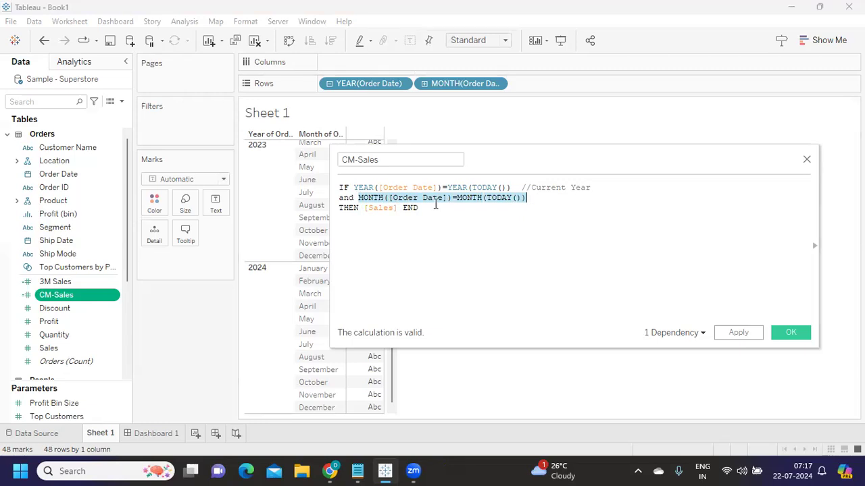
left_click(470, 204)
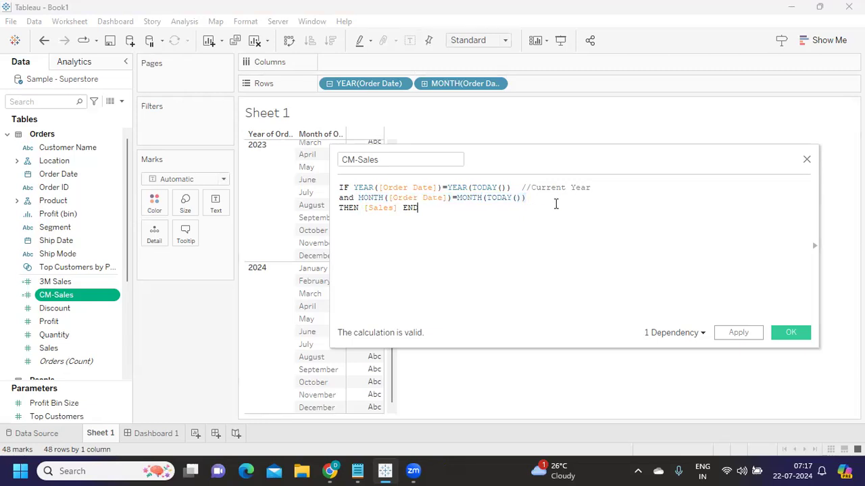
double_click(365, 198)
double_click(472, 197)
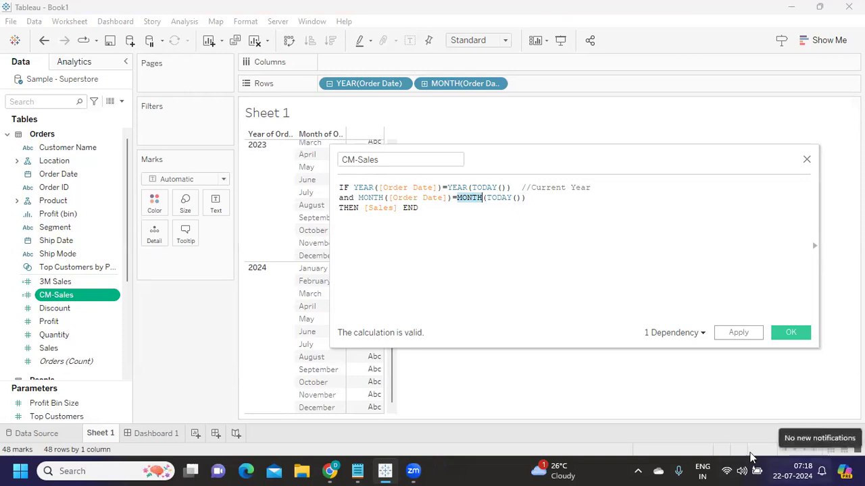
Add the condition "and [Order Date] <=TODAY()" on a new line after the MONTH condition in CM-Sales
left_click(549, 200)
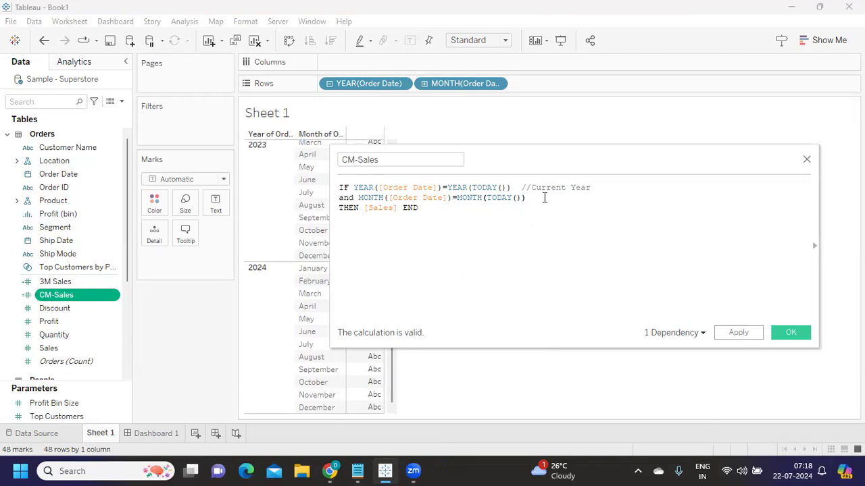
key("Return")
type("and ")
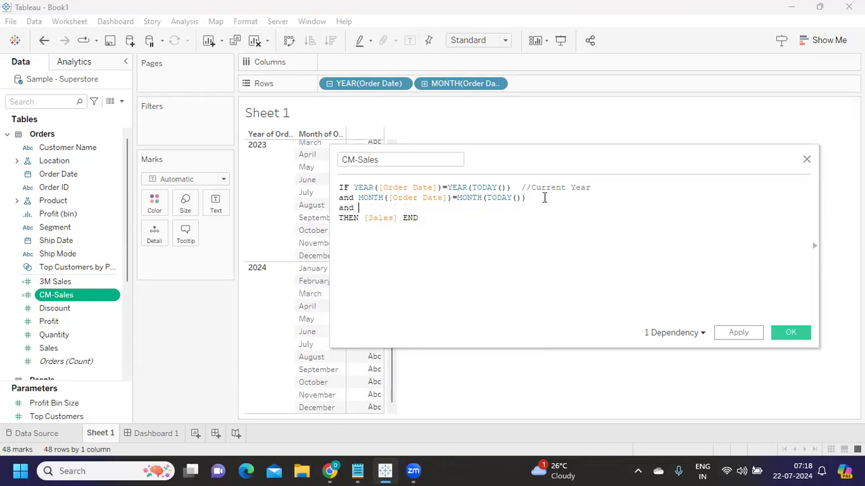
type("OR")
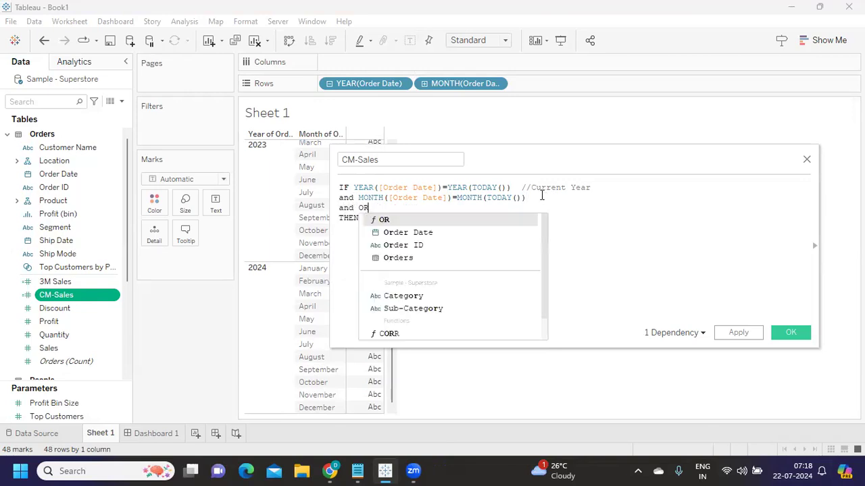
key("Down")
key("Return")
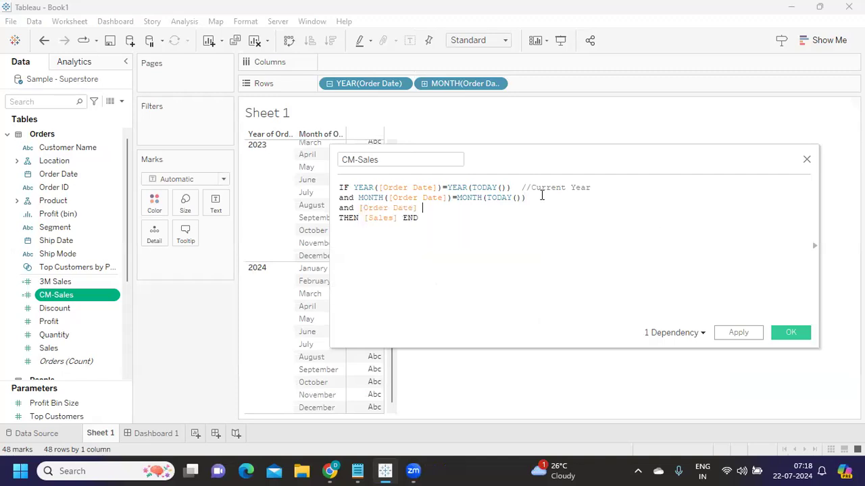
type("<=TOD")
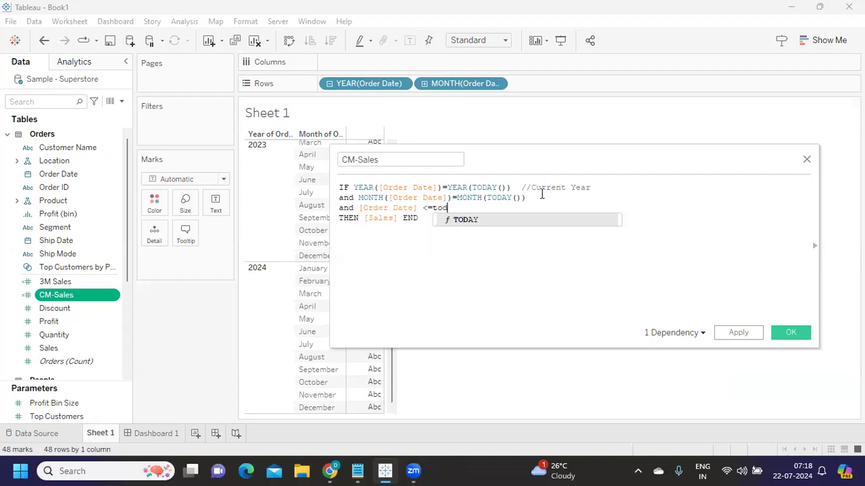
key("Return")
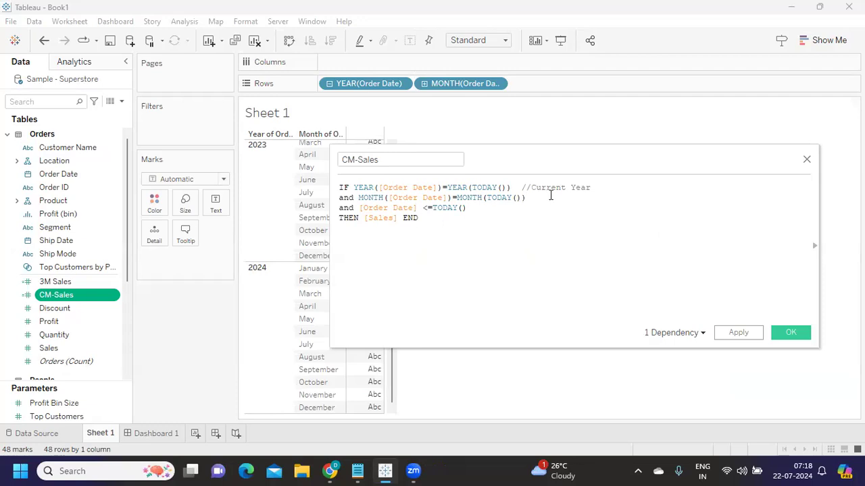
Annotate the MONTH condition with "//Current Month" and the TODAY condition with "// Dates till today"
type("//Current Month")
left_click(518, 214)
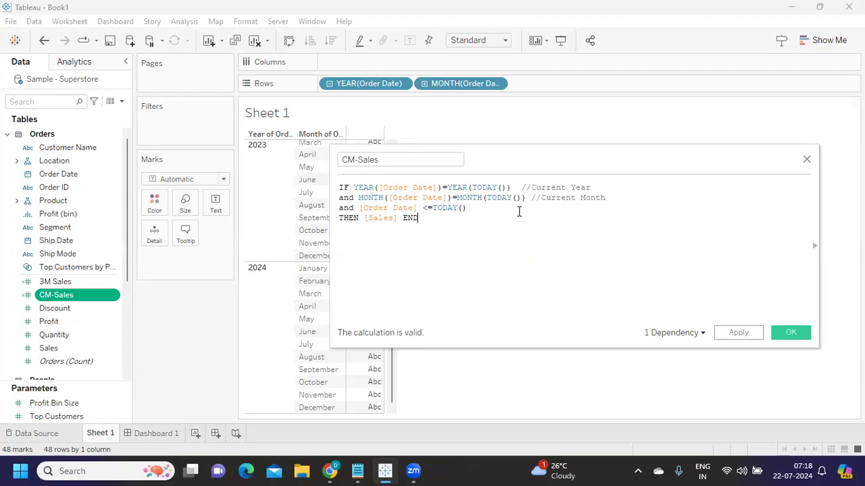
type("// Dates till today")
Review the three commented conditions and apply the updated CM-Sales calculation
left_click_drag(567, 208, 341, 175)
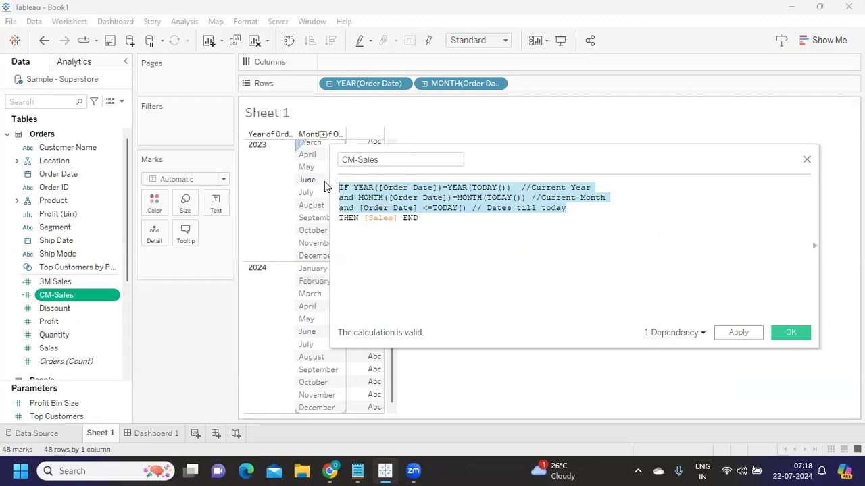
left_click(354, 188)
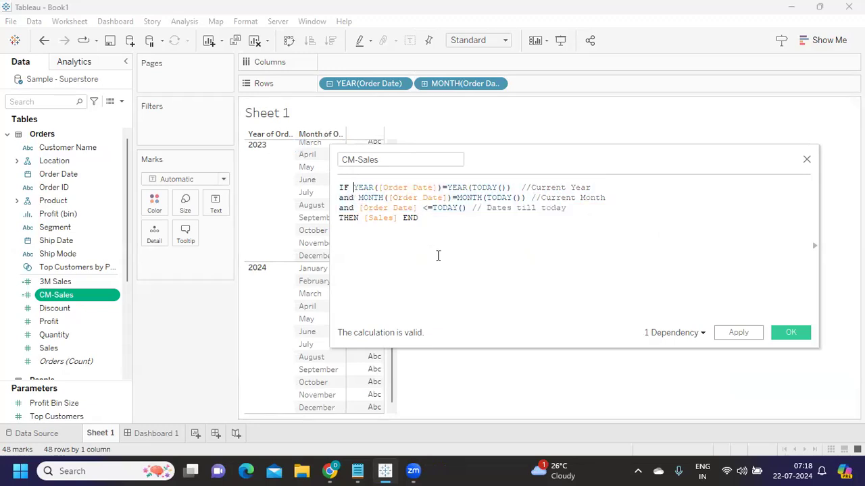
left_click_drag(578, 211, 349, 187)
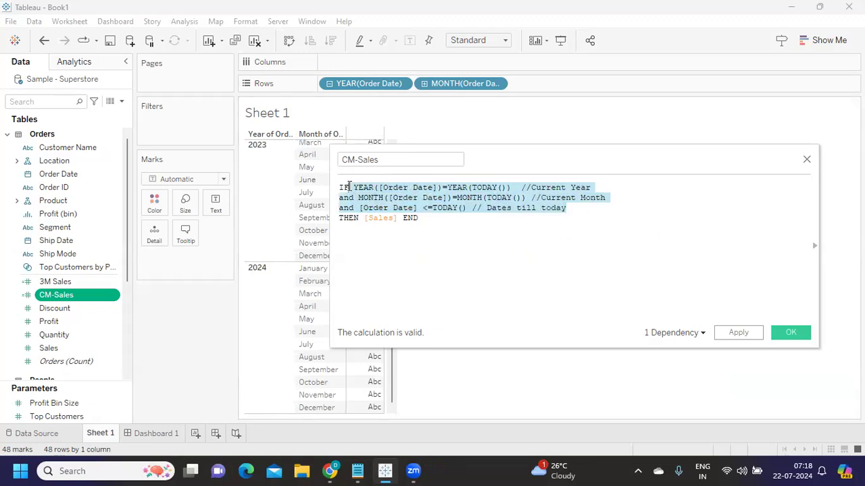
left_click(419, 222)
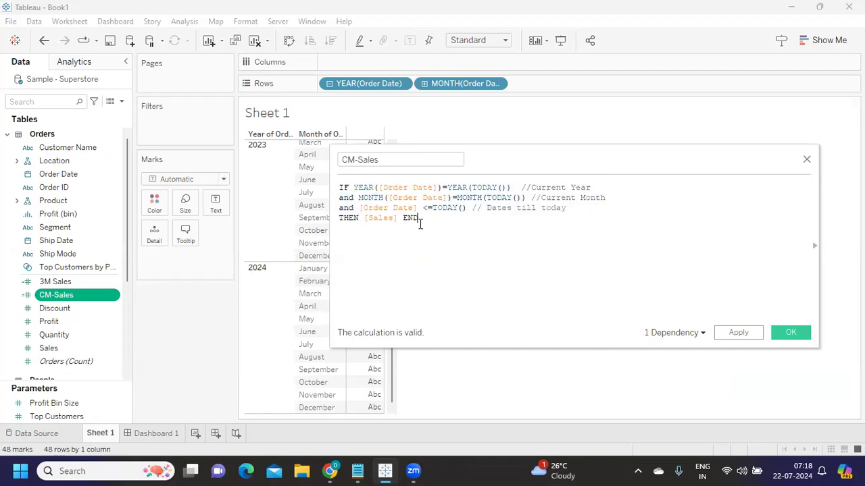
left_click(738, 333)
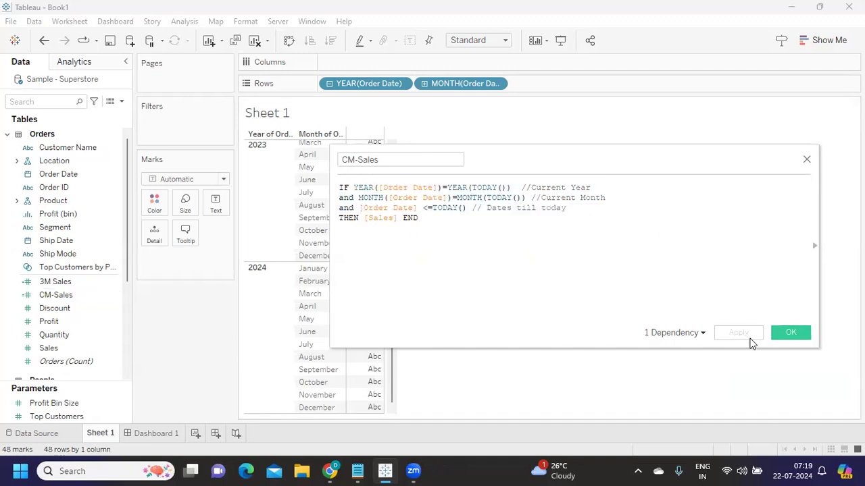
Close the CM-Sales calculation and show CM-Sales as text for each month in the view
left_click(802, 334)
left_click_drag(53, 301, 216, 208)
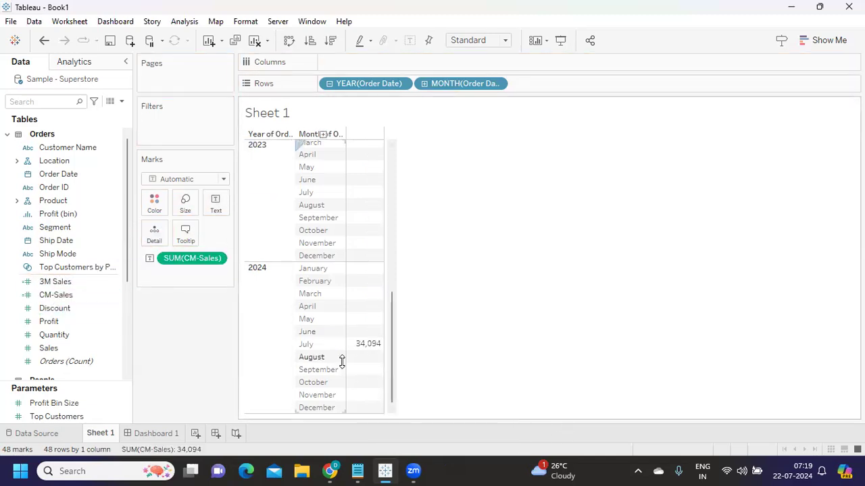
mouse_move(373, 345)
Search the fields for "3m", change the month condition in the 3M Sales calculation to MONTH(TODAY())-3, and save it
left_click(101, 321)
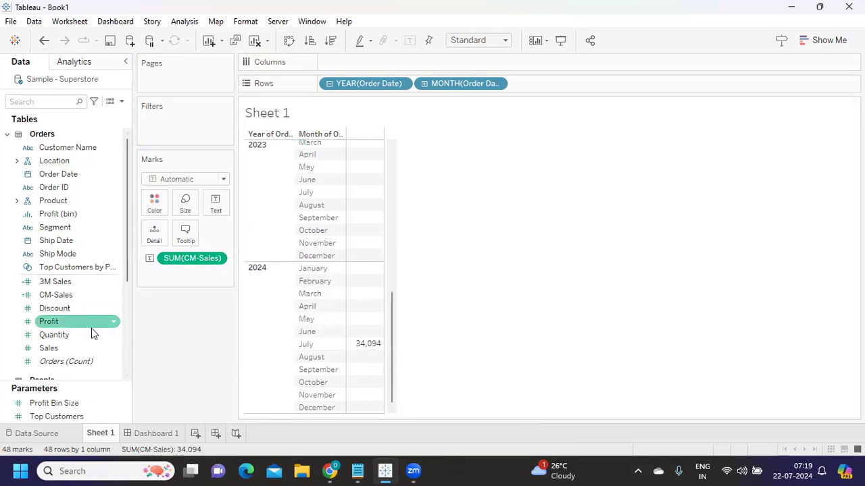
scroll(87, 342, "down", 1)
scroll(87, 331, "up", 1)
left_click(41, 101)
type("3m")
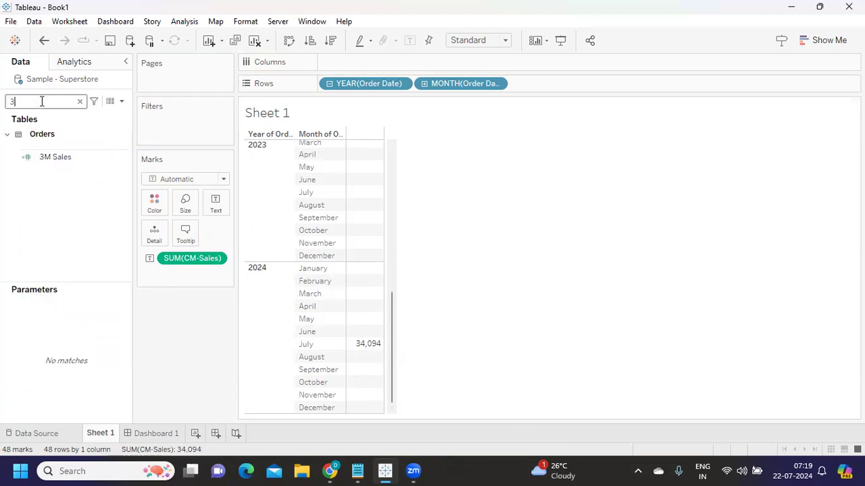
left_click(124, 157)
left_click(154, 234)
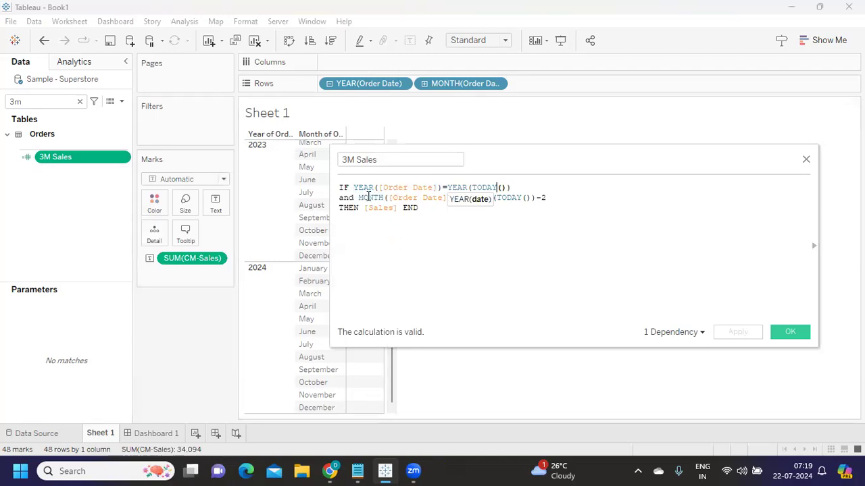
left_click_drag(466, 197, 536, 200)
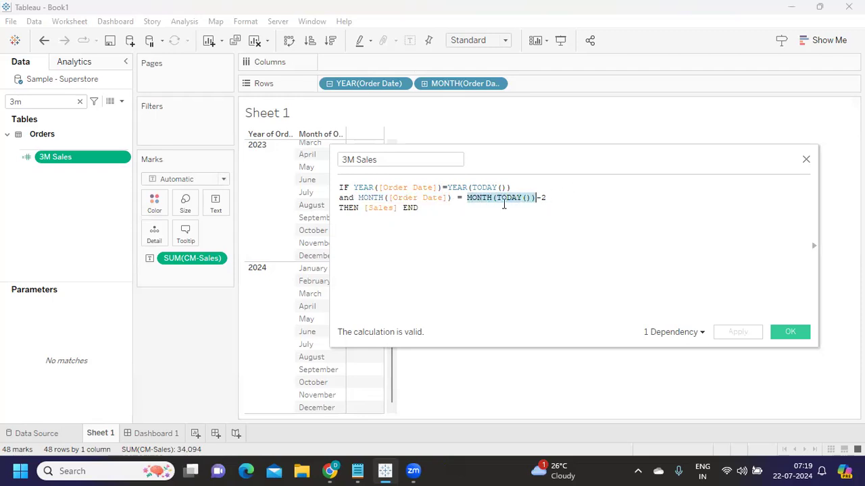
left_click(560, 203)
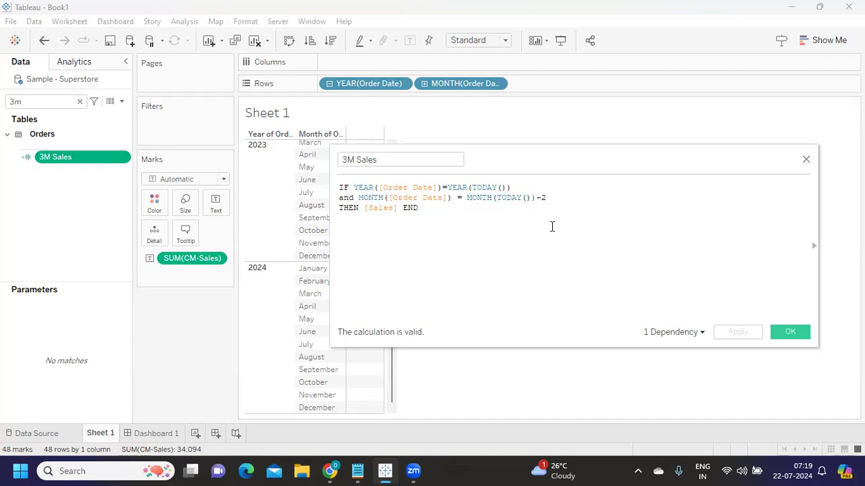
type("3")
left_click(738, 331)
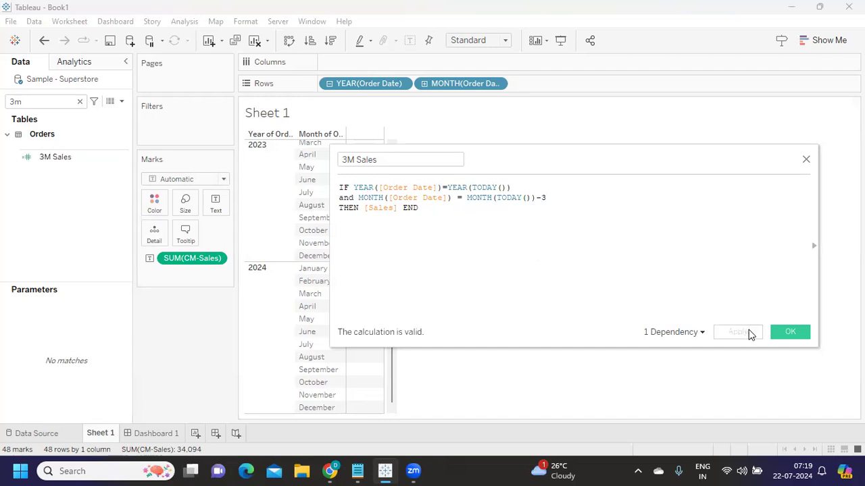
left_click(787, 332)
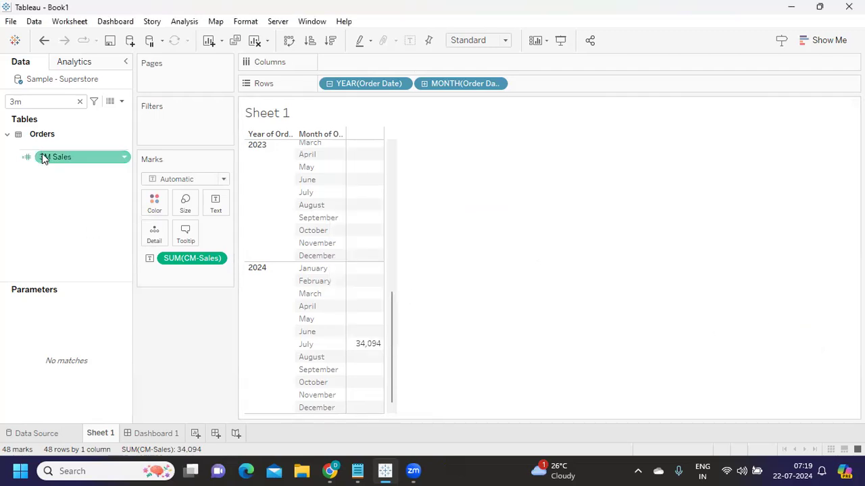
Add 3M Sales as text alongside CM-Sales, check the 2024 months, and open the 3M Sales field's options
left_click_drag(42, 157, 216, 202)
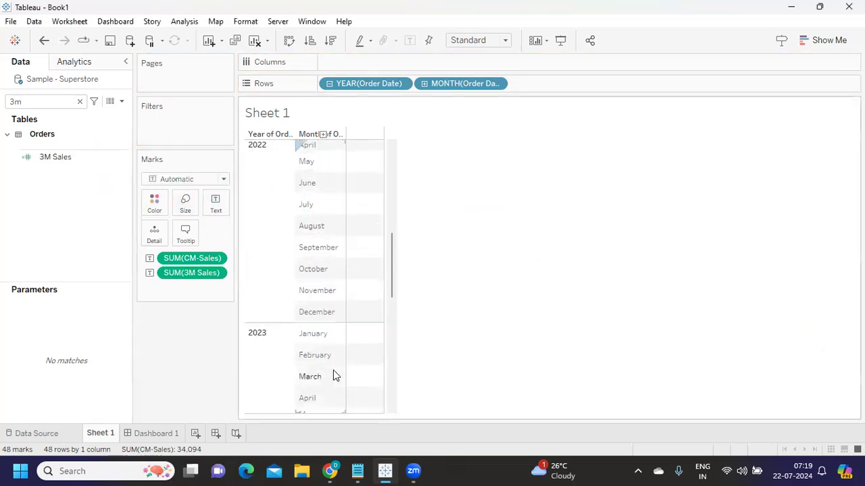
scroll(359, 308, "down", 10)
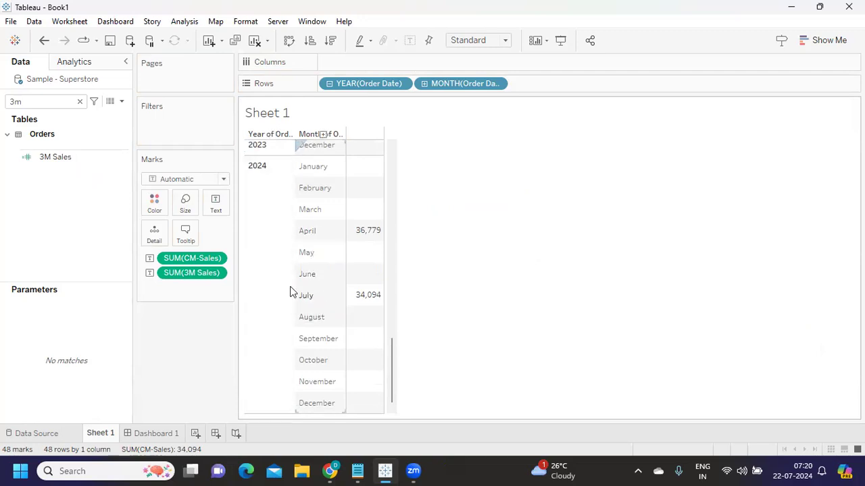
right_click(130, 157)
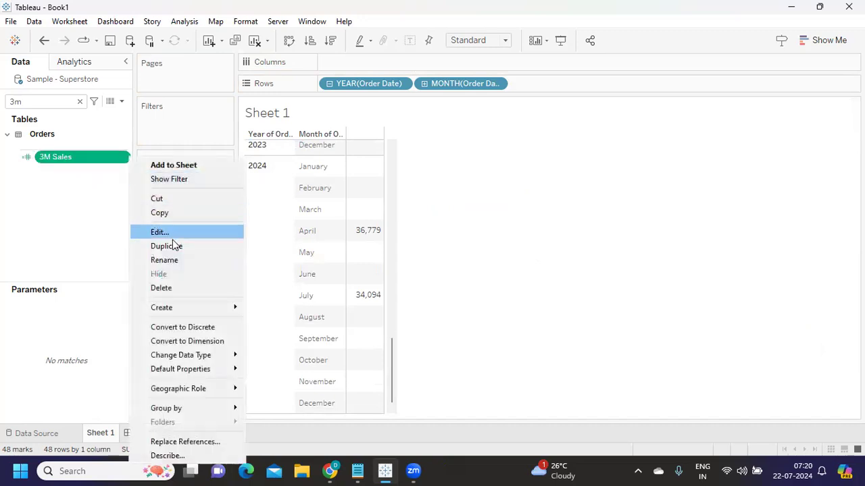
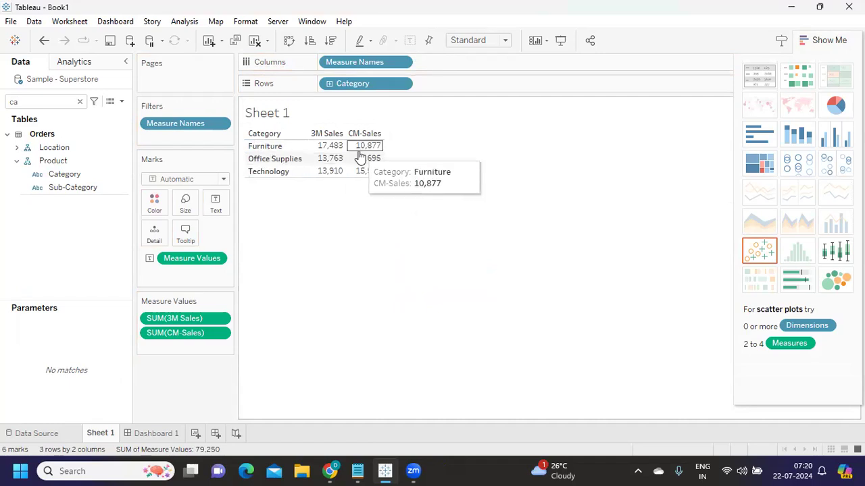
Create a new calculated field named "Difference 3m"
mouse_move(329, 154)
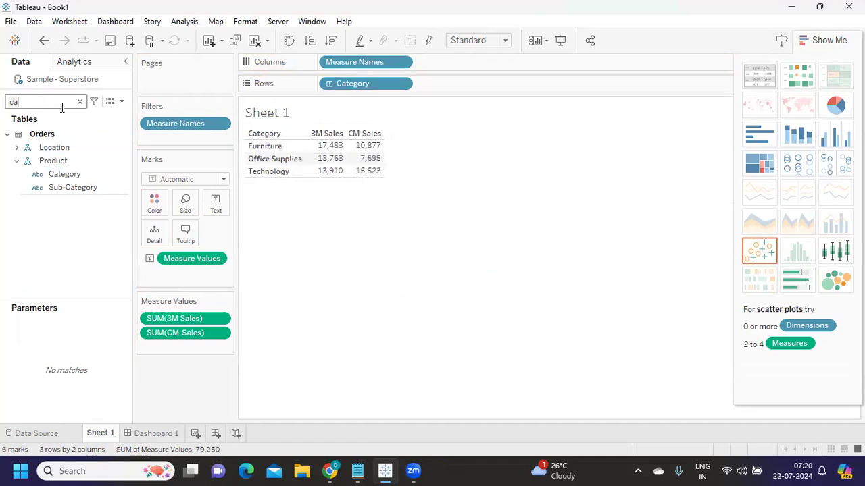
left_click(121, 102)
left_click(85, 116)
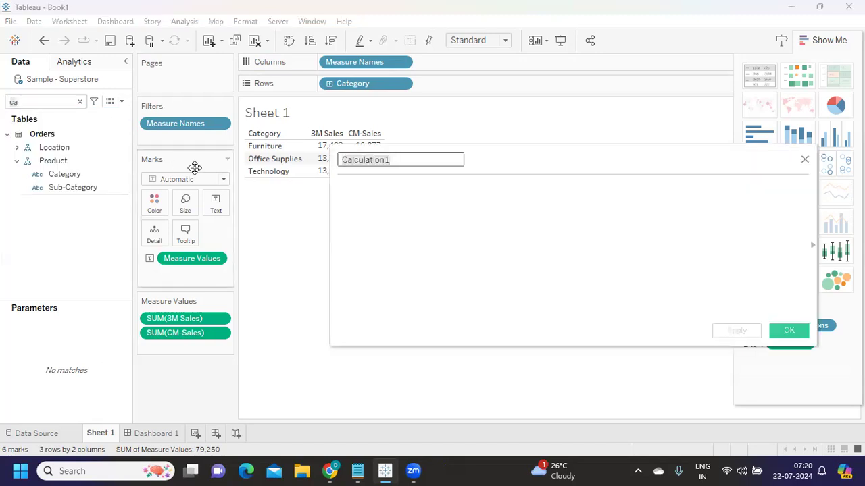
type("Diff")
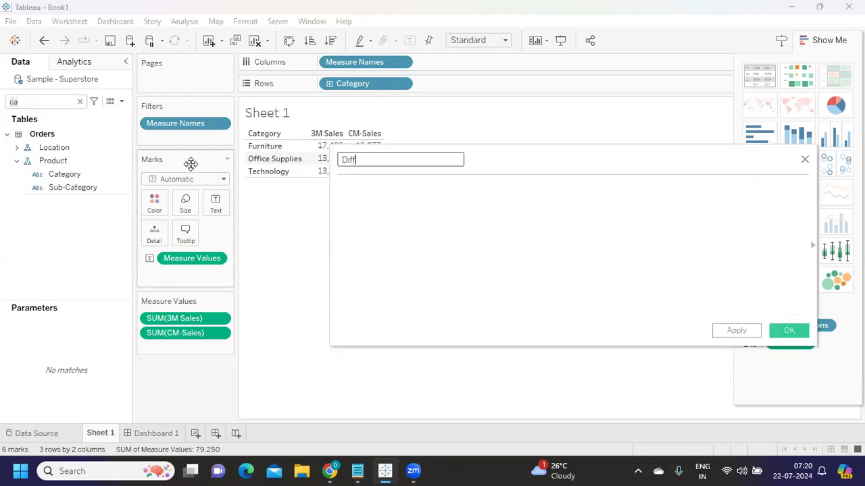
type("erence 3m")
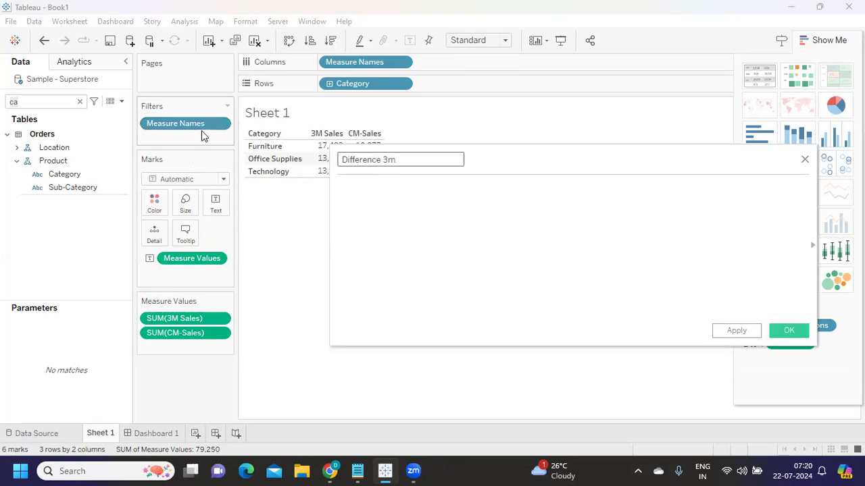
key("Tab")
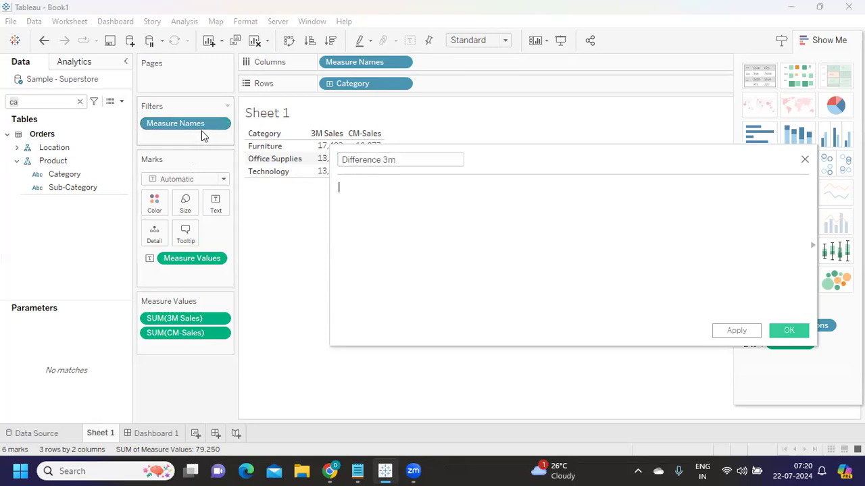
type("cm")
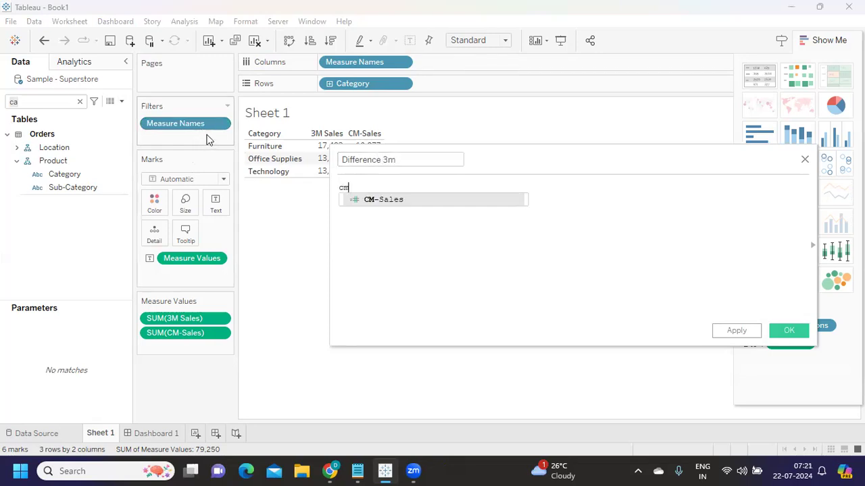
key("Return")
type("=3")
key("Return")
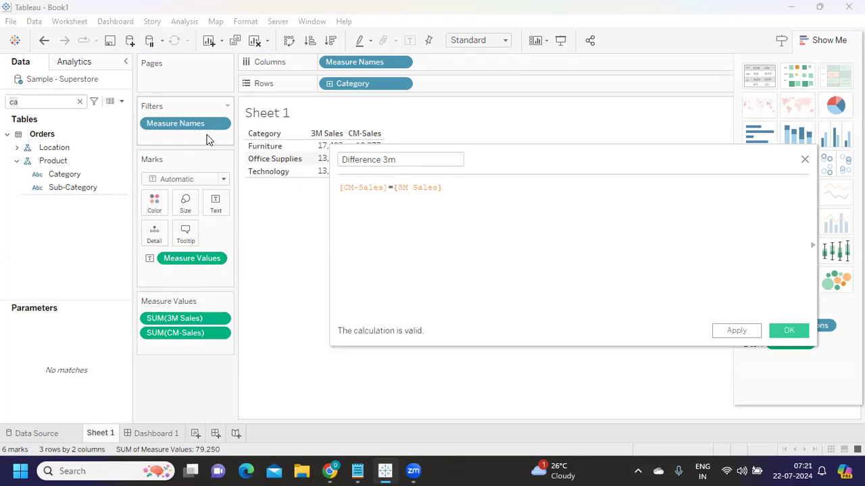
Define Difference 3m as SUM([CM-Sales])-SUM([3M Sales]) and save the calculation
key("ctrl+a")
type("sum")
key("Return")
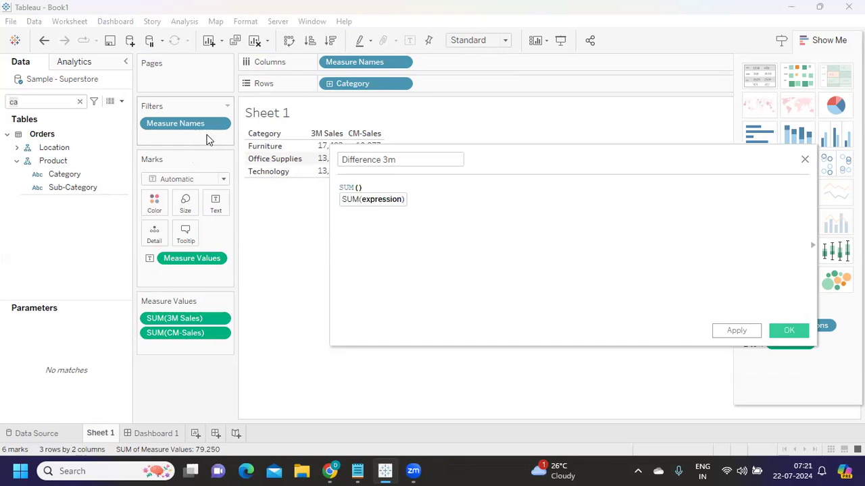
type("cm")
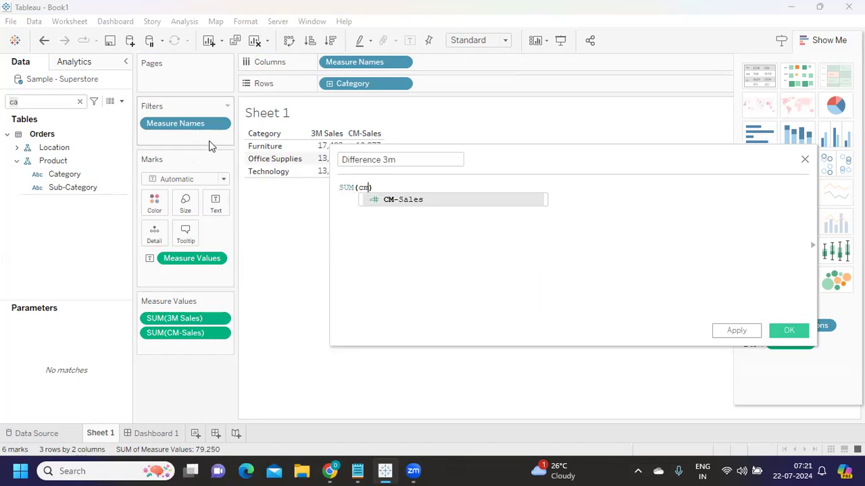
key("Return")
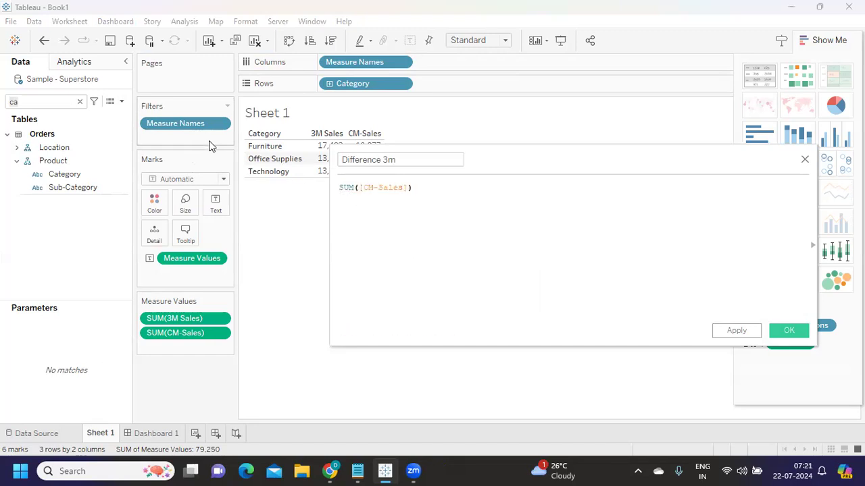
type("-sum")
key("Return")
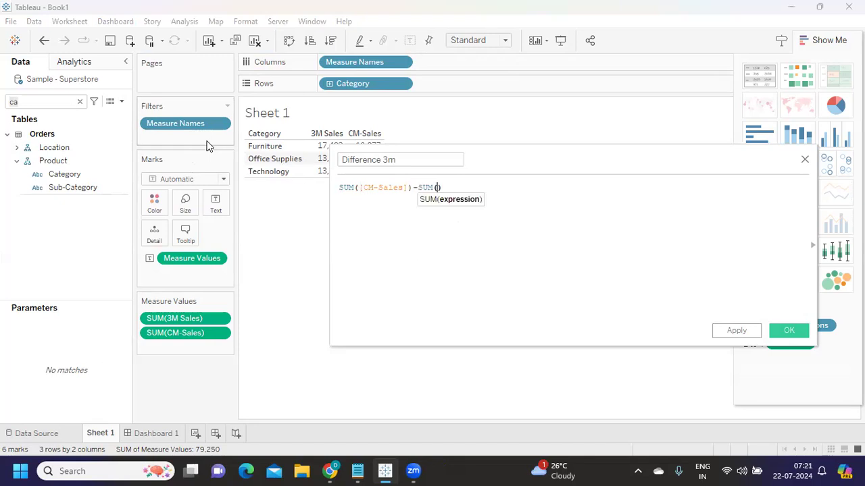
type("3m")
key("Return")
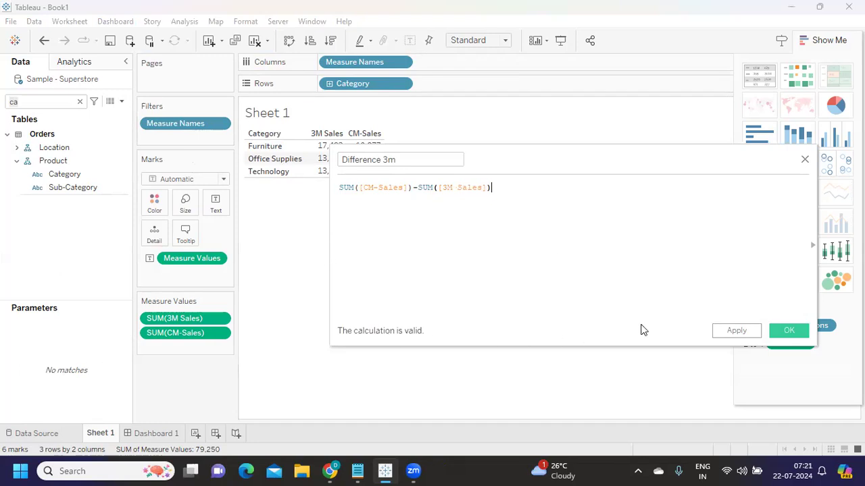
left_click(803, 332)
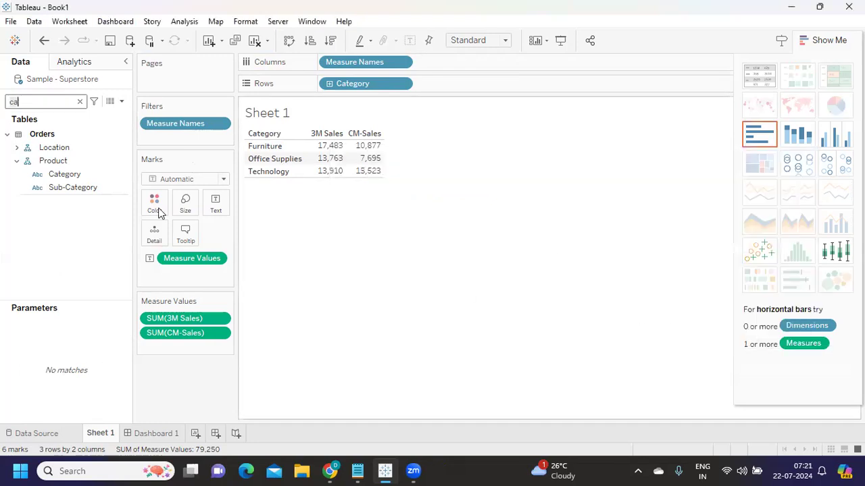
Search the fields for "Dif" and add Difference 3m to the measure values after CM-Sales
key("BackSpace")
key("BackSpace")
type("Dif")
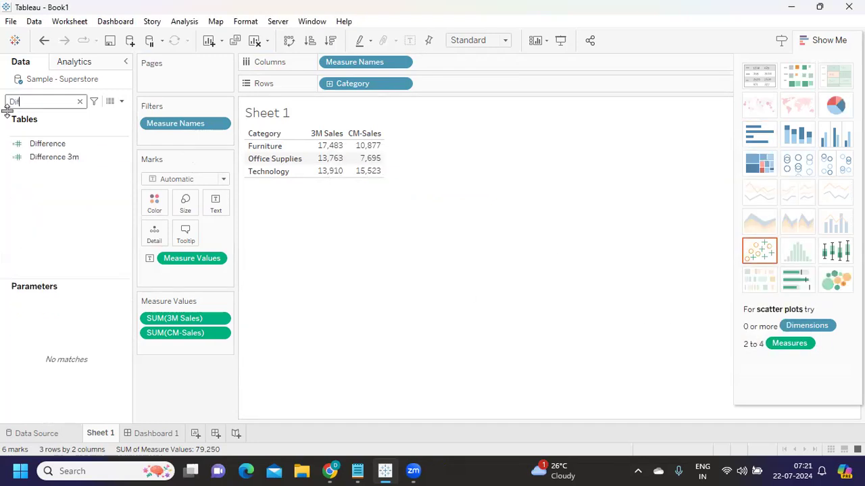
left_click_drag(52, 159, 182, 348)
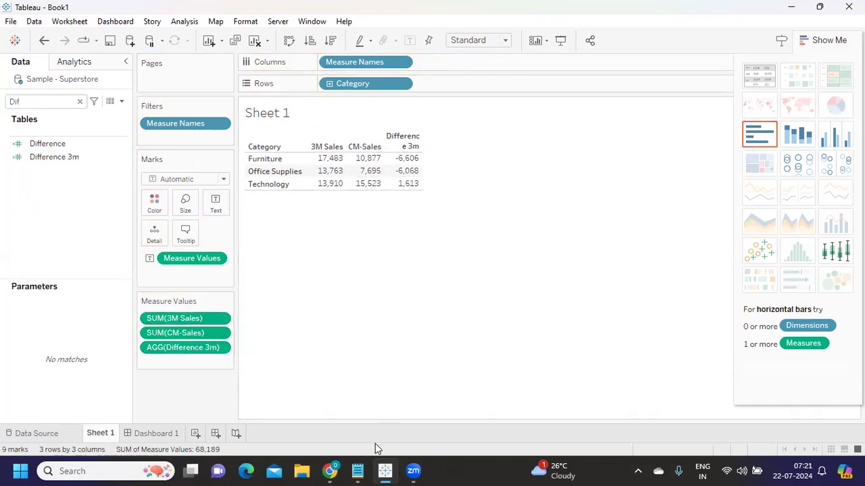
Switch to the Notepad question list and highlight the question "Top 3 subcategories sales in each category"
mouse_move(383, 471)
mouse_move(357, 471)
left_click(349, 400)
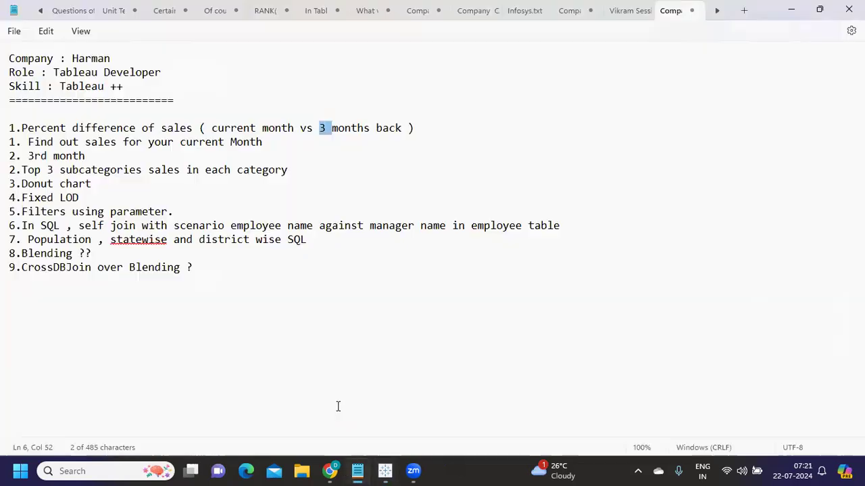
left_click(78, 142)
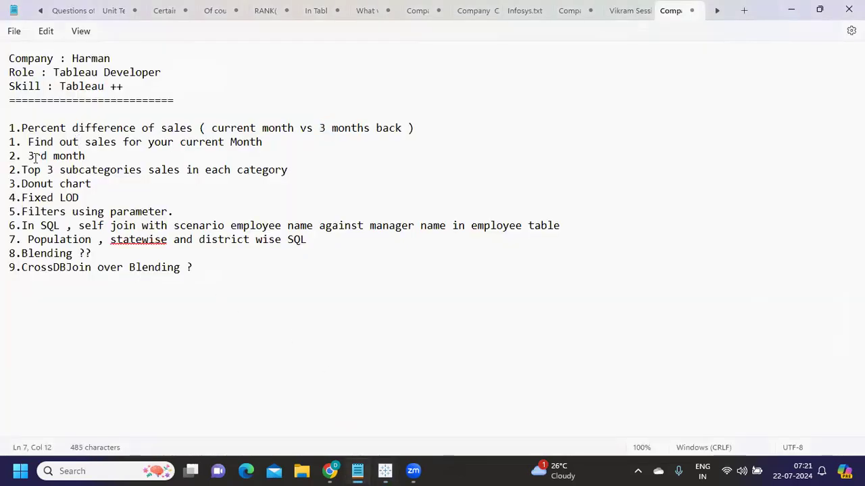
left_click_drag(23, 171, 300, 171)
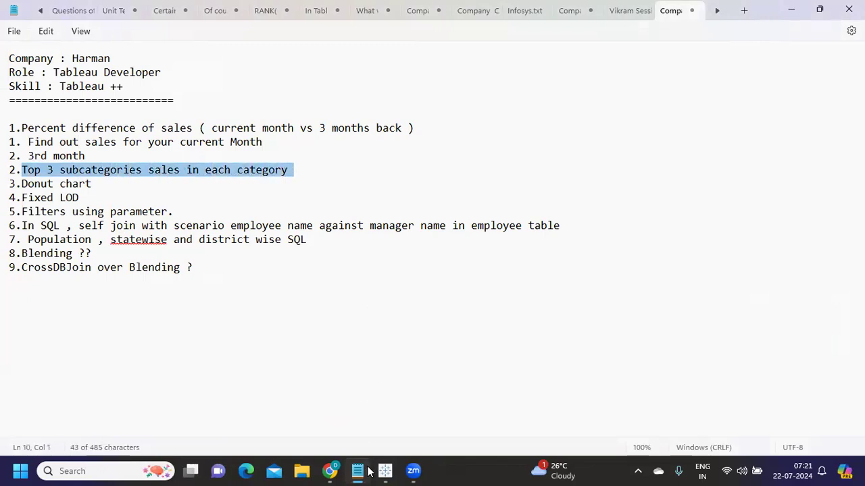
Switch back to Tableau, create a new worksheet, and place Sub-Category on Rows after searching the fields for "su"
left_click(388, 410)
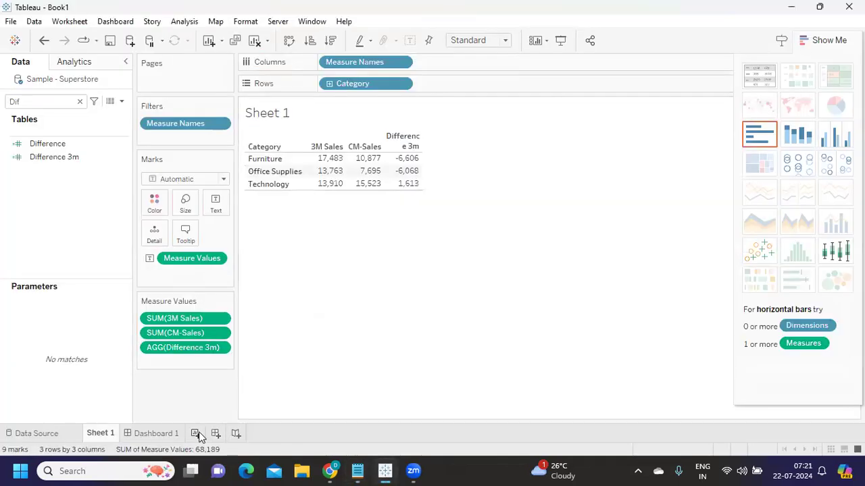
left_click(195, 434)
left_click(79, 102)
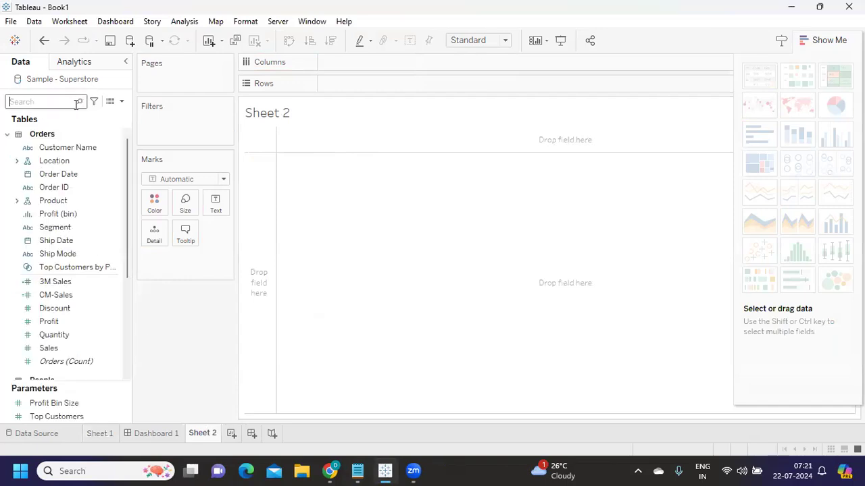
type("su")
left_click(70, 160)
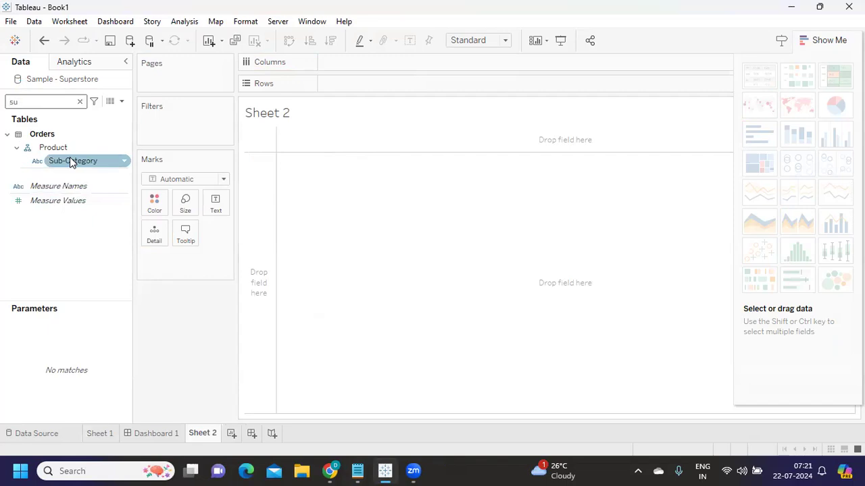
left_click_drag(70, 162, 378, 85)
Search the fields for "sa" and show Sales as text for each sub-category
left_click(25, 99)
key("BackSpace")
type("a")
left_click_drag(47, 184, 212, 204)
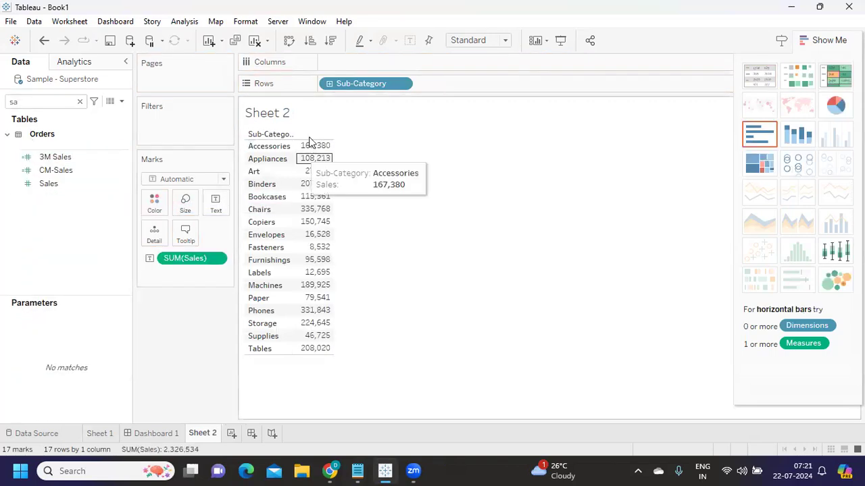
Search the fields for "su" and filter Sub-Category to the top 3 by sum of Sales
left_click(27, 102)
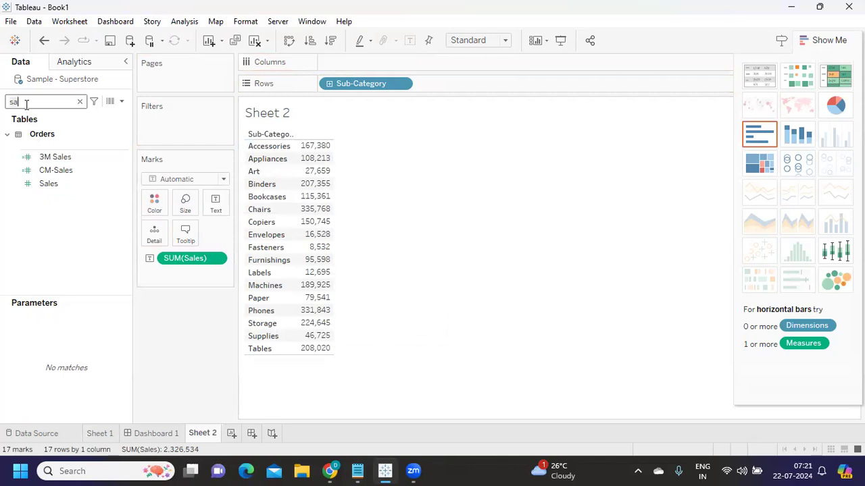
key("BackSpace")
type("u")
left_click(67, 162)
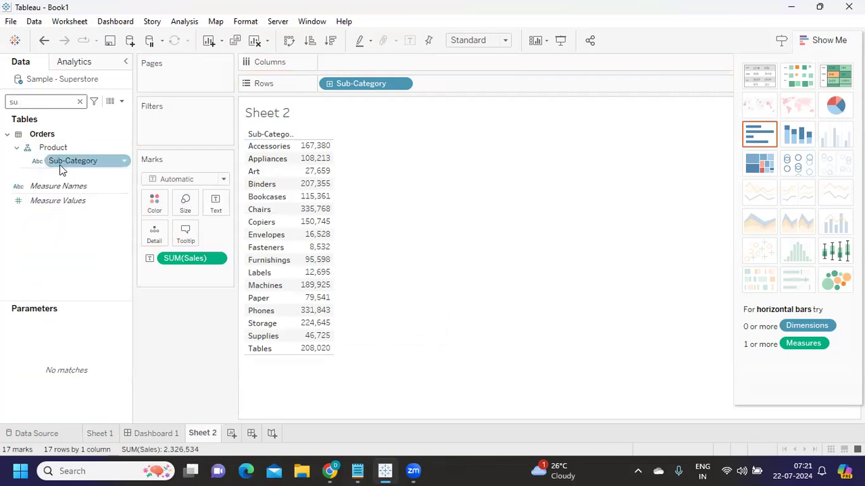
left_click_drag(63, 161, 174, 137)
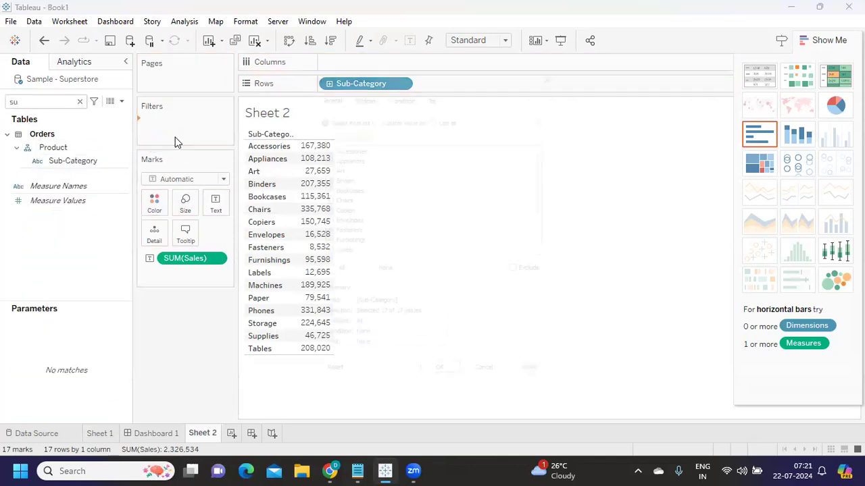
left_click(431, 82)
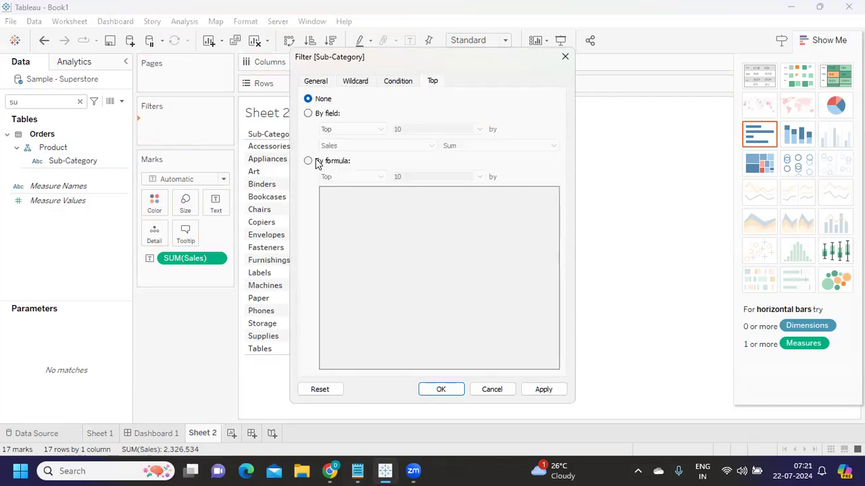
left_click(308, 114)
type("3")
left_click(544, 390)
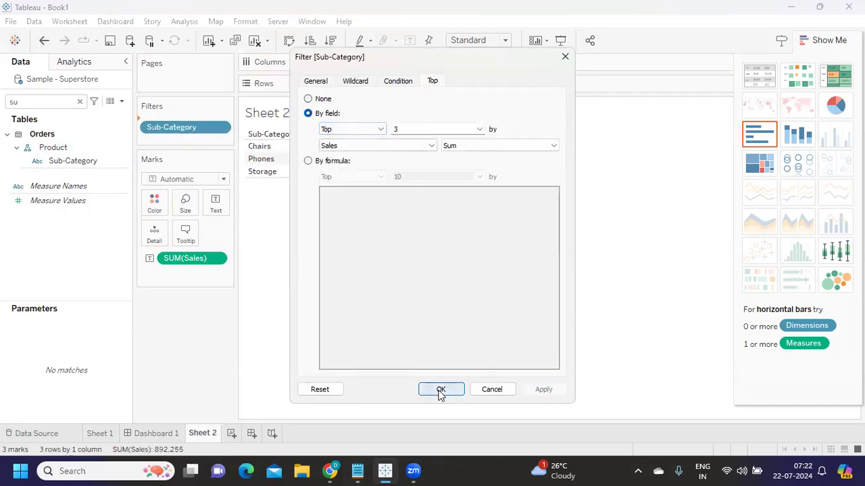
left_click(440, 390)
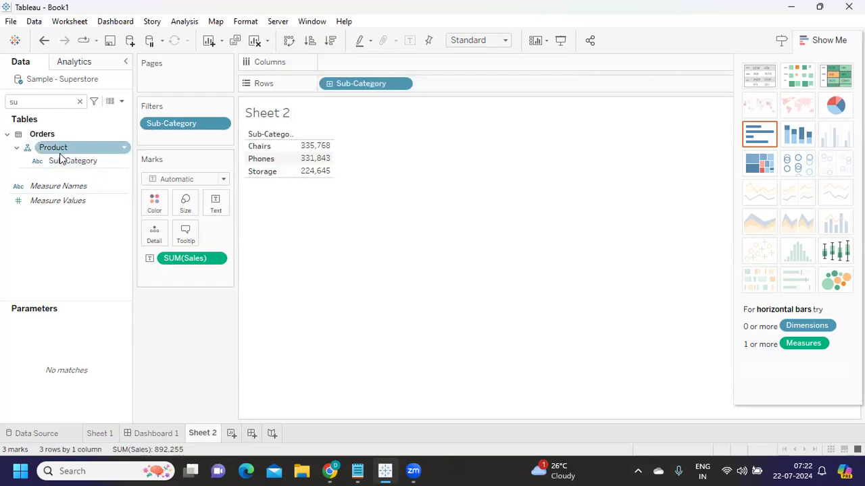
Search the fields for "ca" and place Category before Sub-Category on Rows
left_click(42, 103)
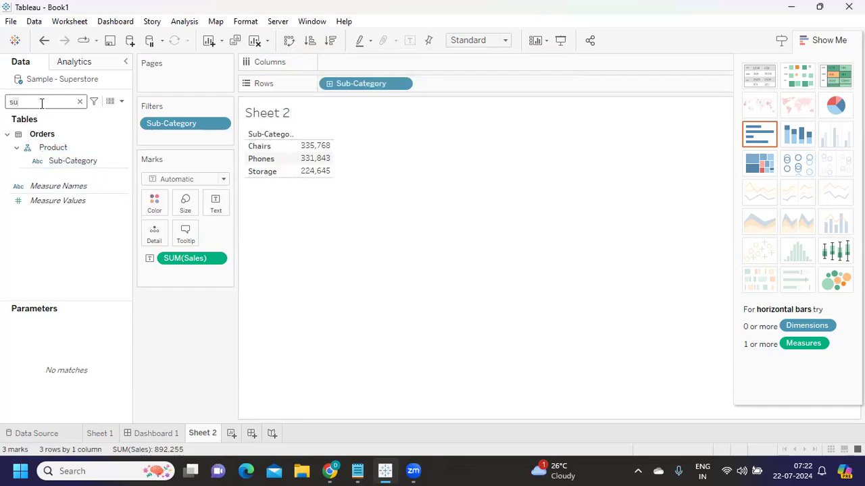
key("BackSpace")
key("BackSpace")
type("ca")
left_click_drag(74, 174, 338, 85)
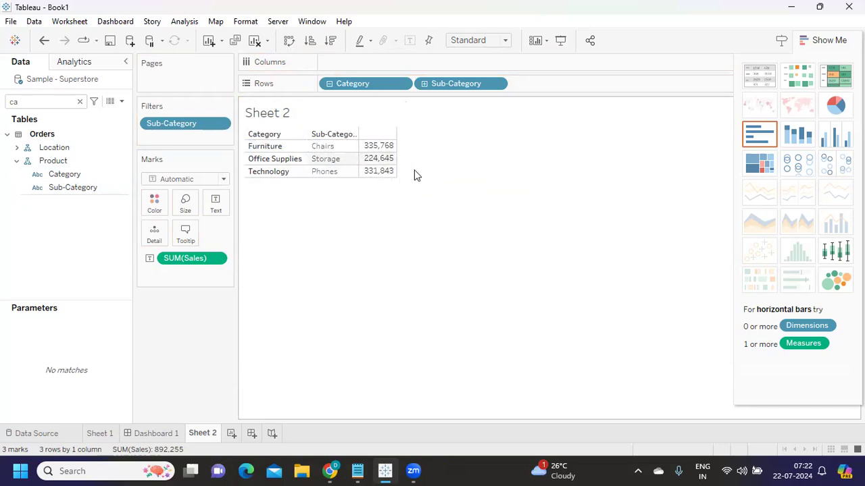
Switch to the Notepad question list and highlight "3 subcategories" and "each category" in the second question
mouse_move(362, 471)
left_click(356, 405)
left_click(215, 213)
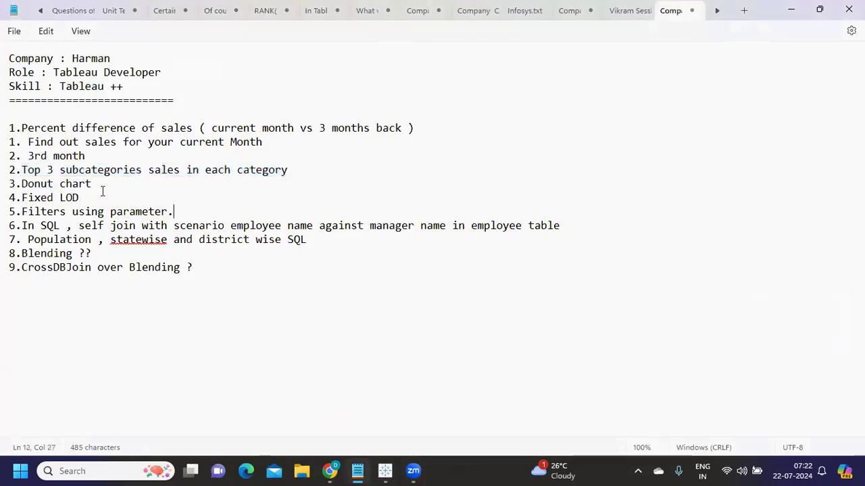
left_click_drag(45, 170, 142, 170)
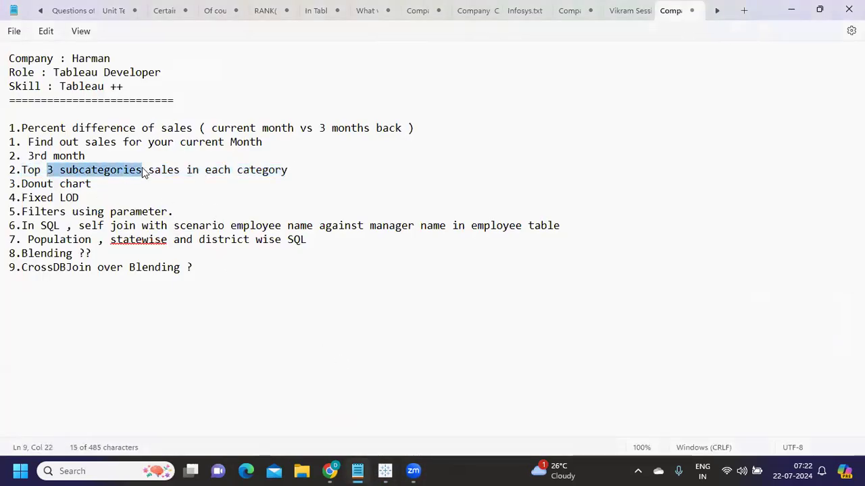
left_click_drag(206, 170, 304, 173)
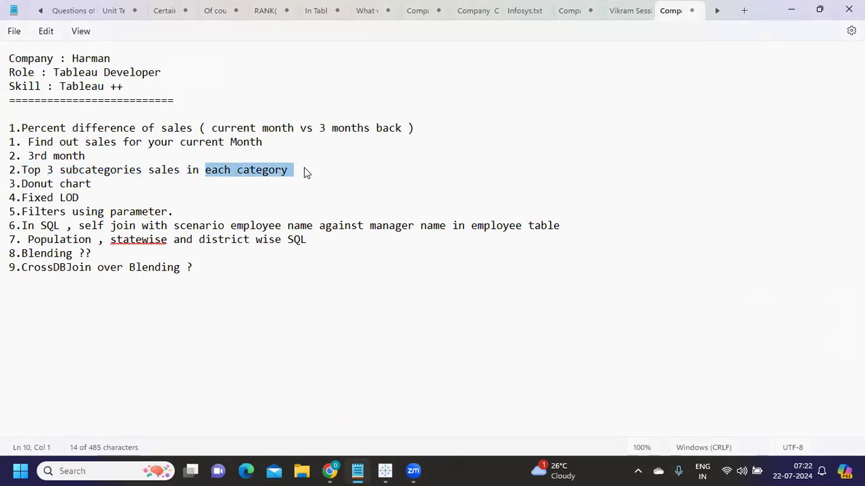
Switch back to Tableau, filter on Category with all three values kept, and add that filter to context
key("alt+Tab")
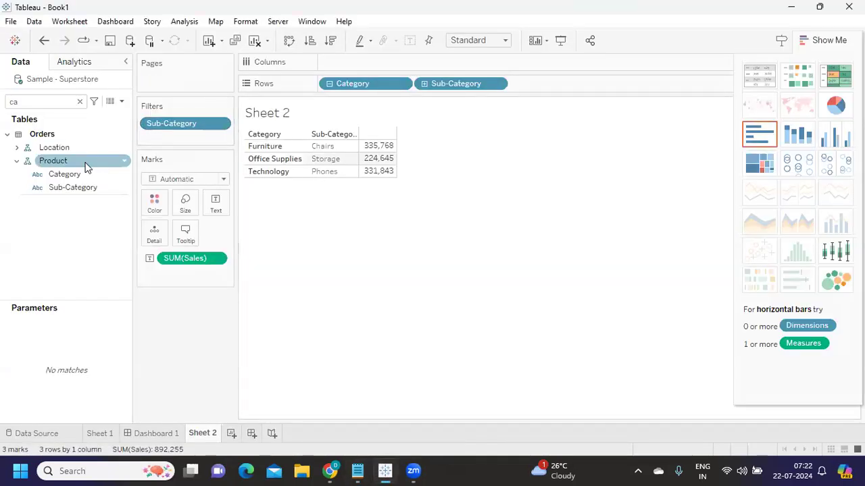
left_click(54, 175)
left_click_drag(54, 174, 165, 117)
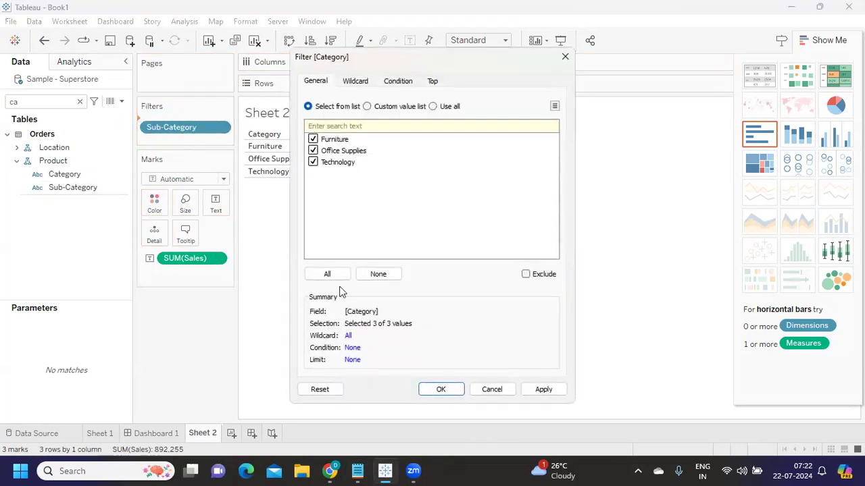
left_click(544, 390)
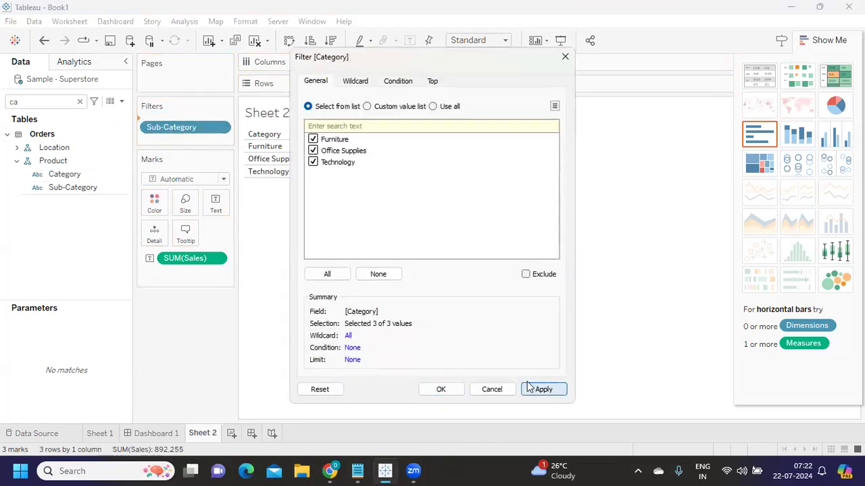
left_click(441, 389)
left_click(217, 127)
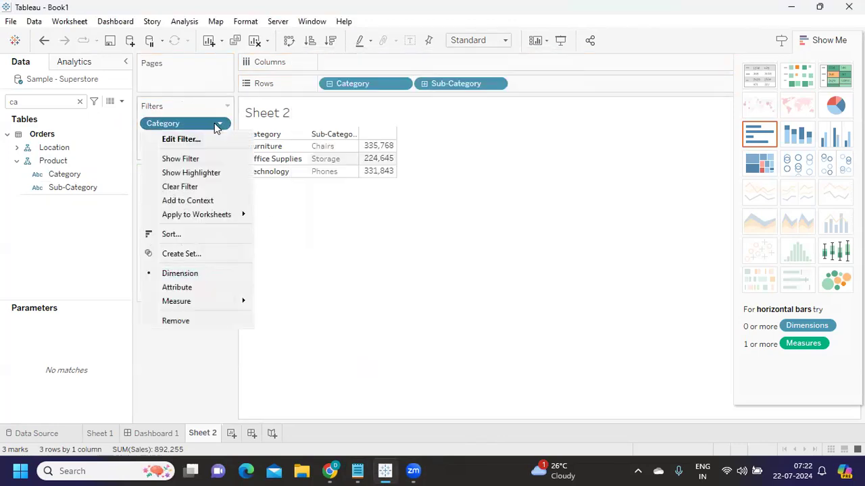
left_click(196, 201)
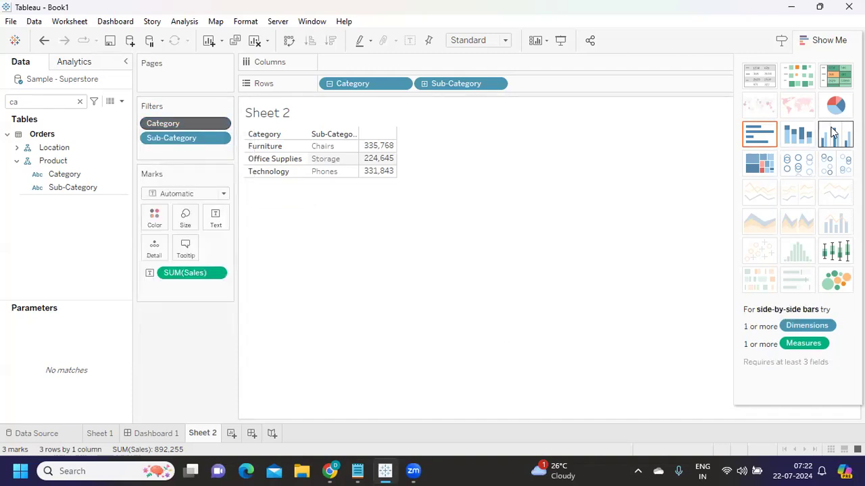
Close Show Me, display the Category filter on the sheet, and keep only Furniture selected
left_click(831, 41)
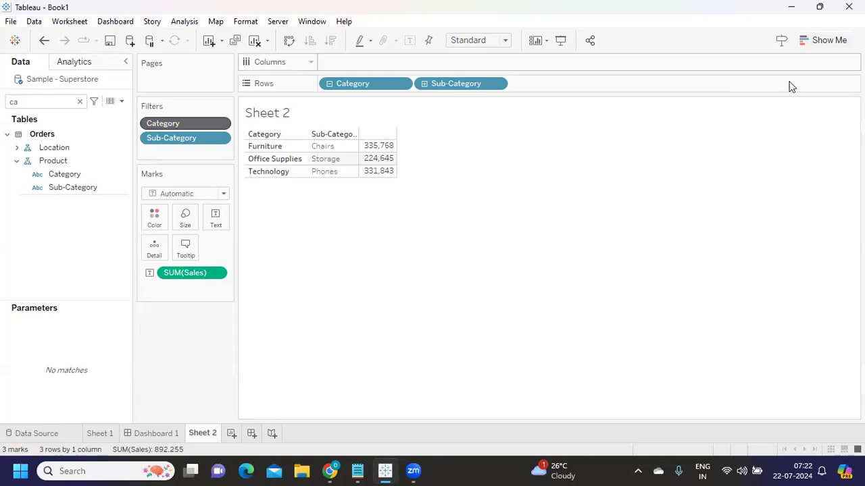
left_click(222, 125)
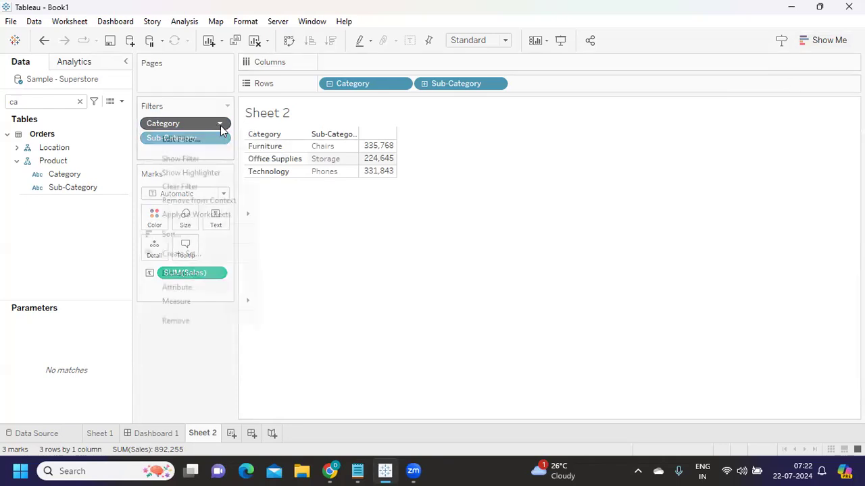
left_click(214, 158)
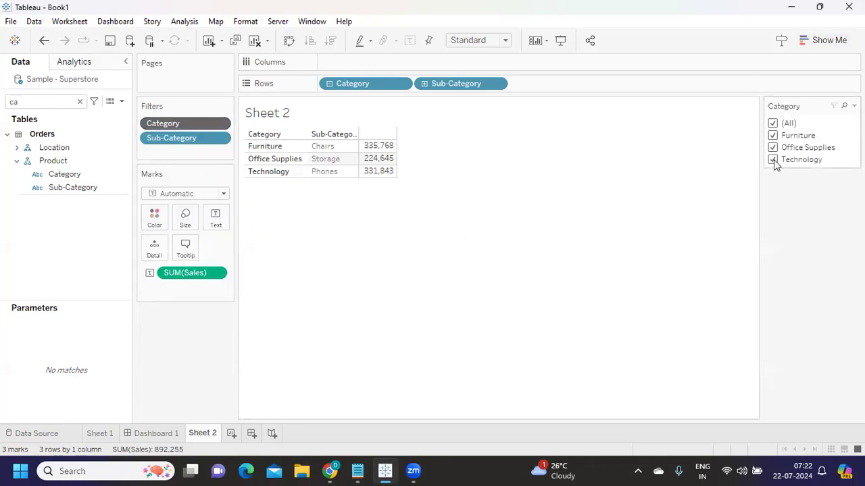
left_click(772, 123)
left_click(773, 135)
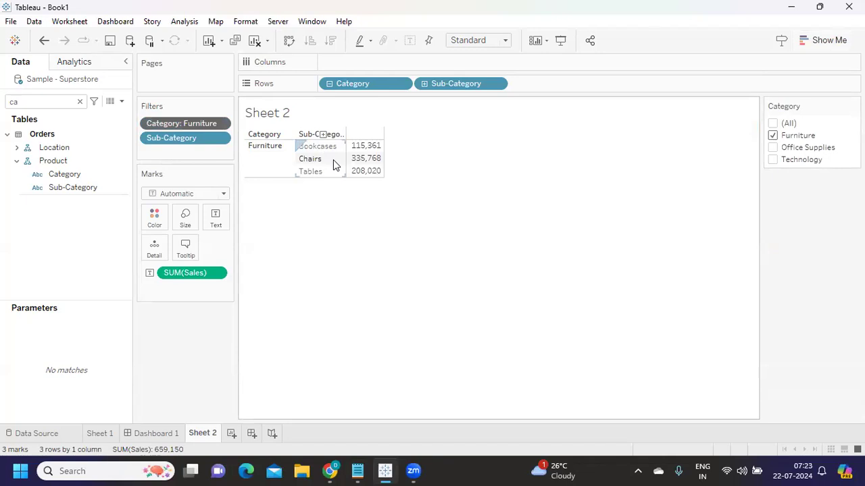
Create a new worksheet and place Category and Sub-Category on Rows, searching the fields for "su"
mouse_move(365, 165)
left_click(231, 433)
left_click_drag(67, 175, 359, 87)
left_click(33, 98)
type("ca")
key("BackSpace")
key("BackSpace")
type("su")
left_click_drag(68, 163, 489, 88)
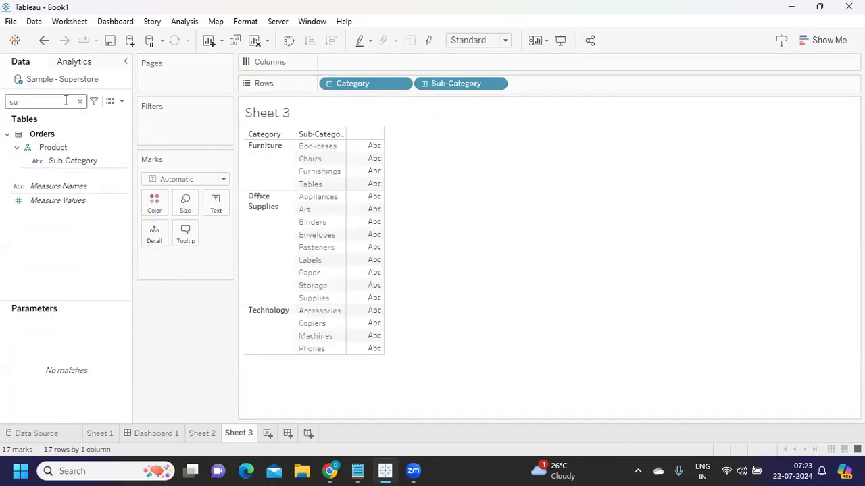
Show Sales as text for each sub-category and sort the sub-categories in descending order of sales
key("BackSpace")
left_click(61, 228)
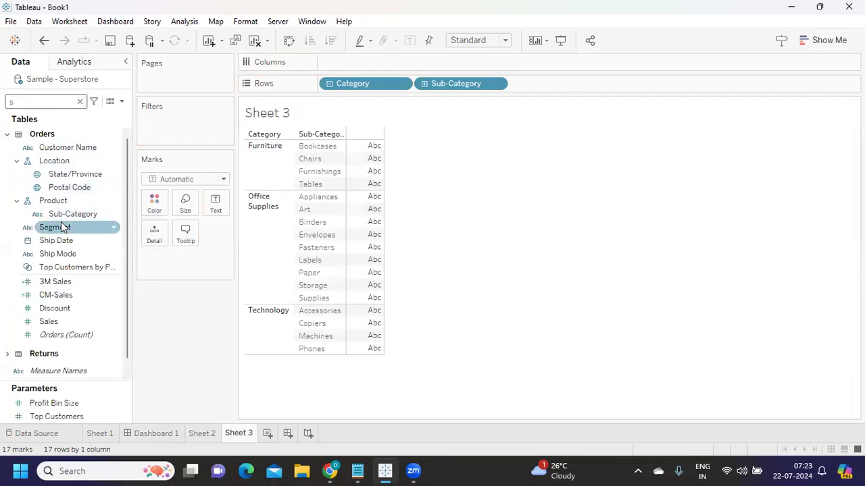
left_click_drag(55, 323, 223, 210)
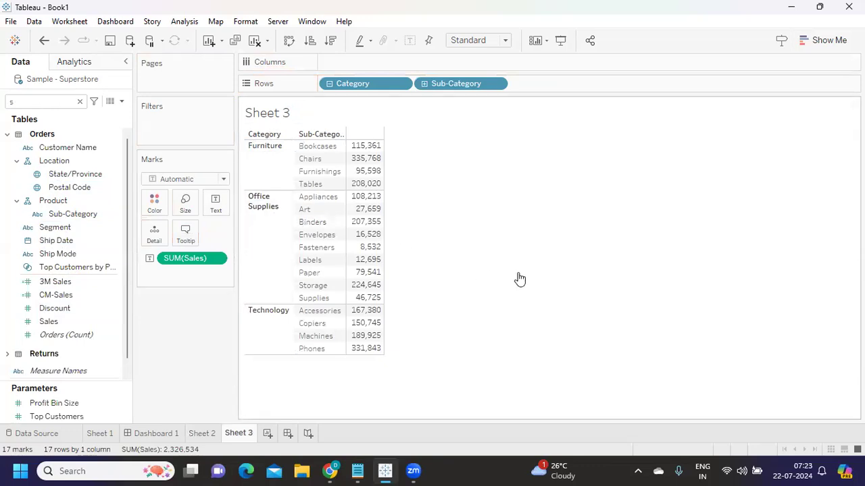
left_click(266, 156)
left_click(665, 342)
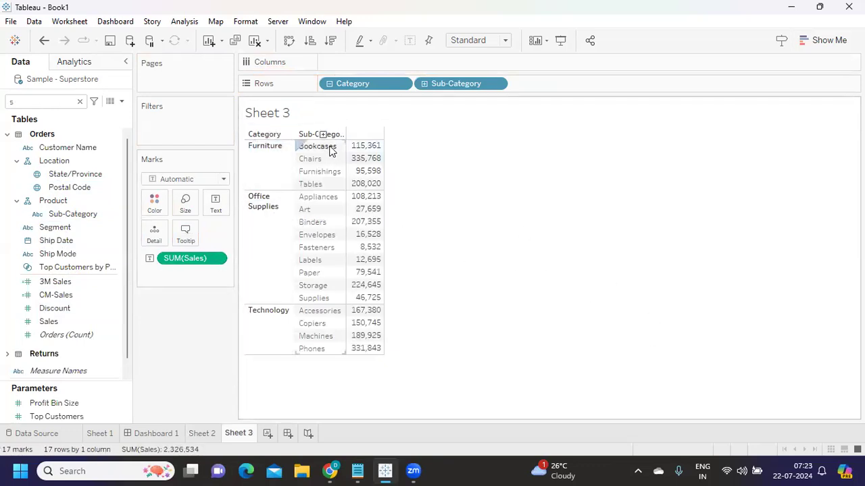
left_click(330, 39)
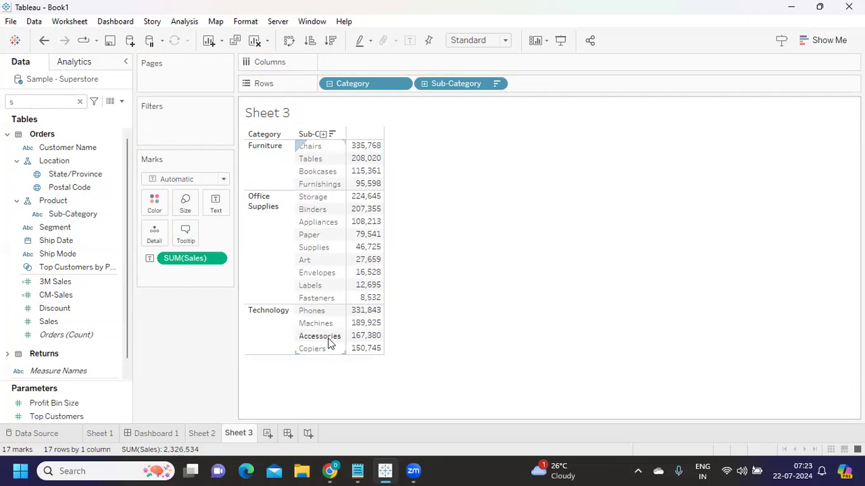
Clear the field search and create a calculated field with the formula INDEX()
left_click(80, 101)
left_click(112, 102)
left_click(86, 116)
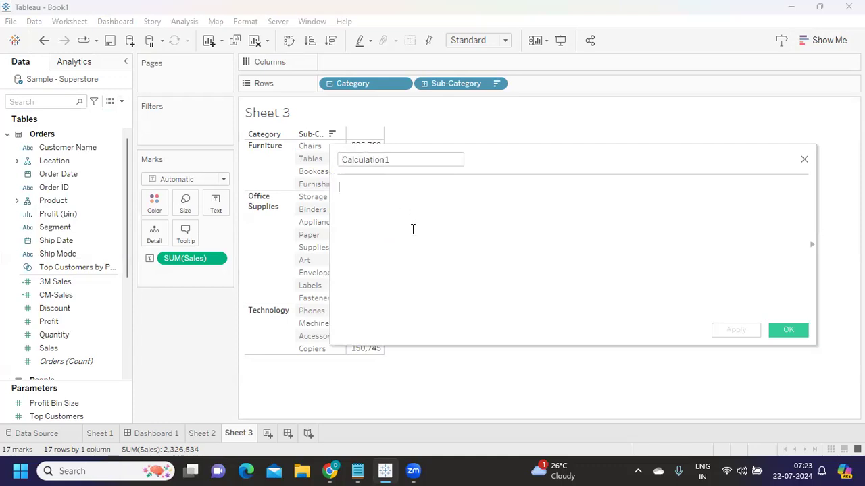
double_click(398, 160)
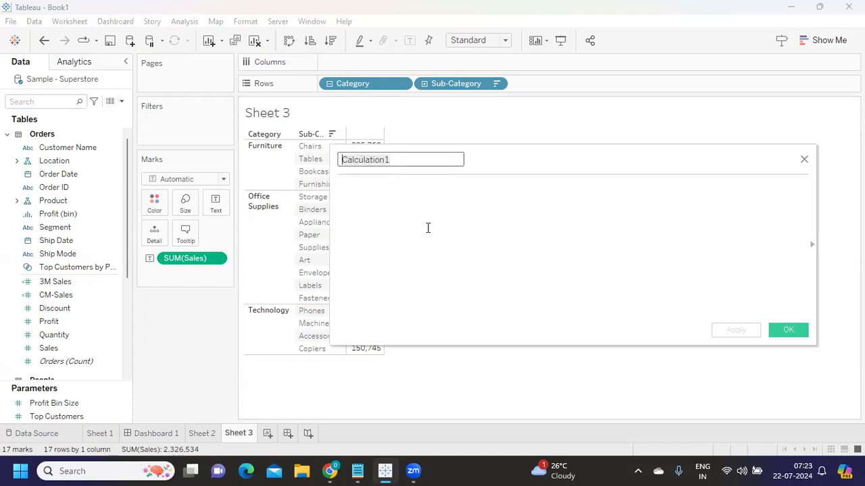
type("if")
key("BackSpace")
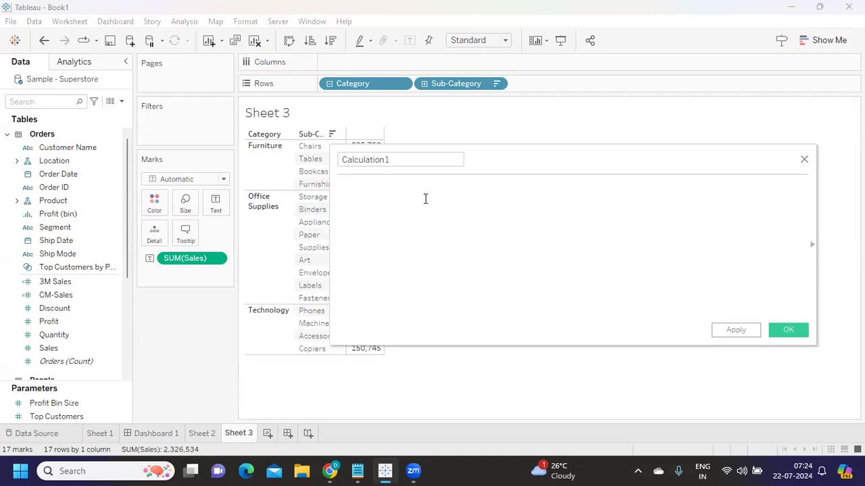
type("ind")
key("Return")
left_click(721, 334)
left_click(781, 334)
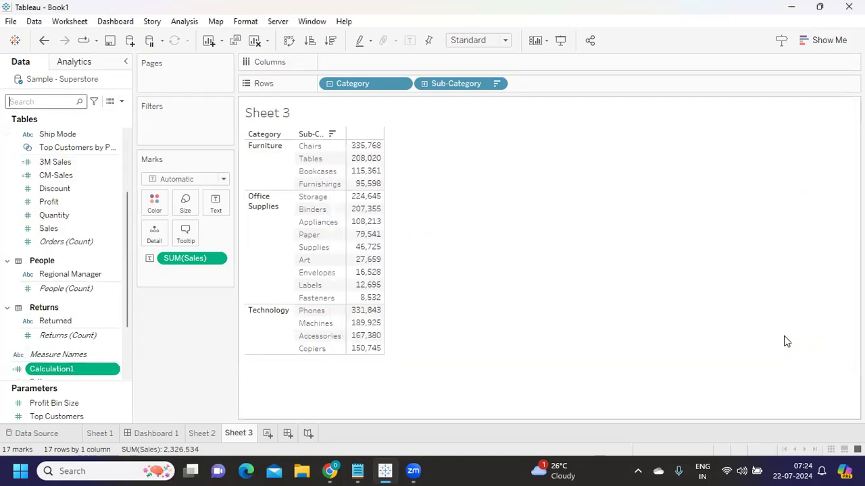
Edit Calculation1 and rename it as Index
right_click(114, 368)
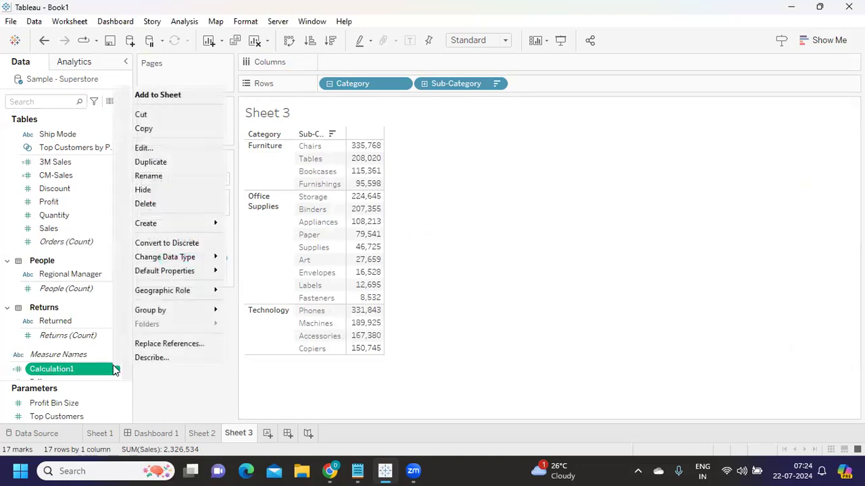
left_click(157, 149)
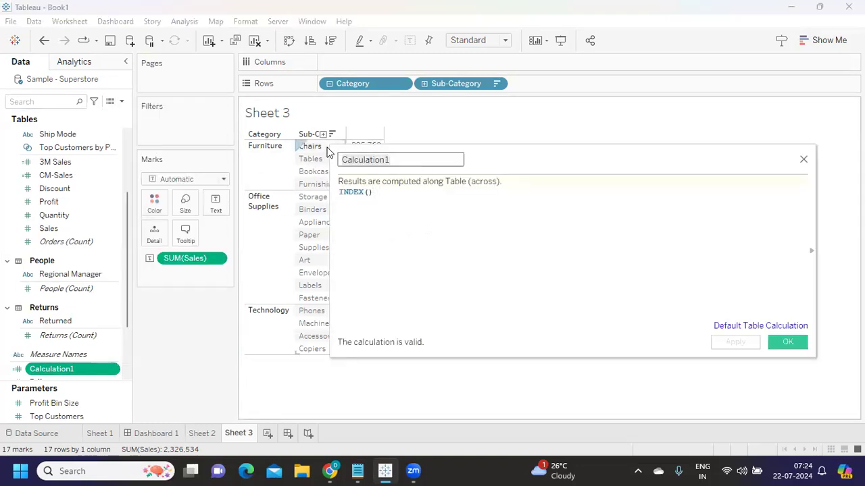
key("BackSpace")
type("iNDE")
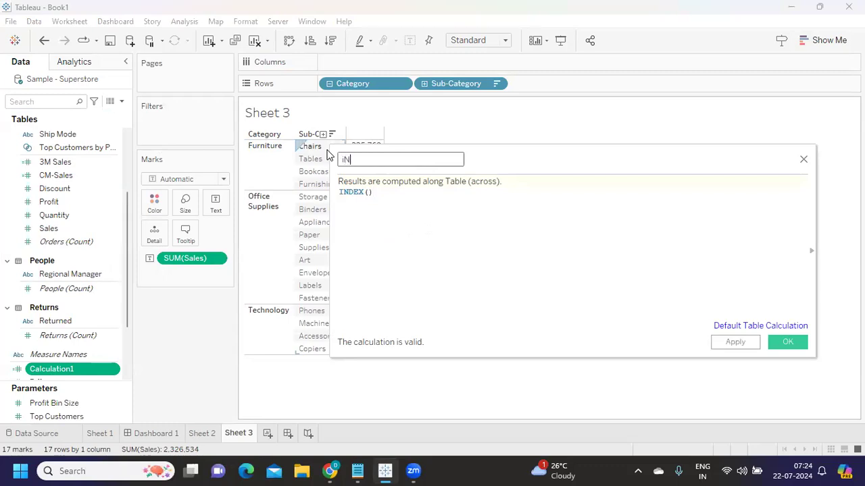
key("BackSpace")
key("BackSpace")
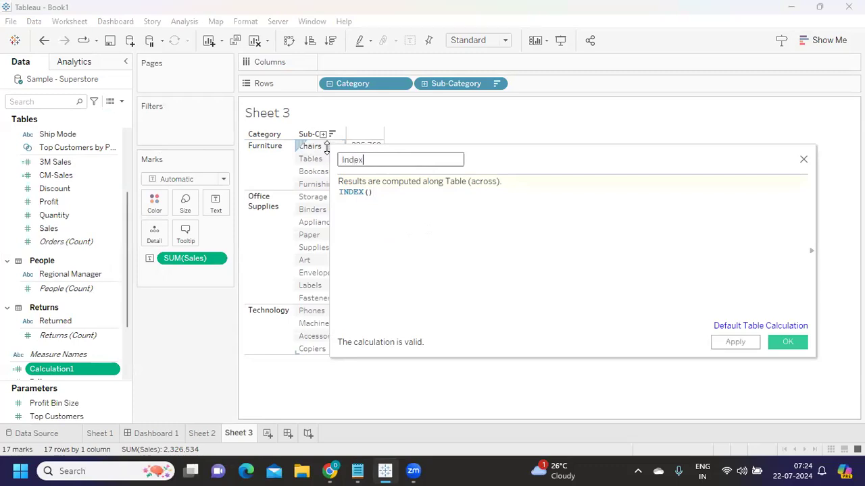
left_click(735, 342)
left_click(784, 345)
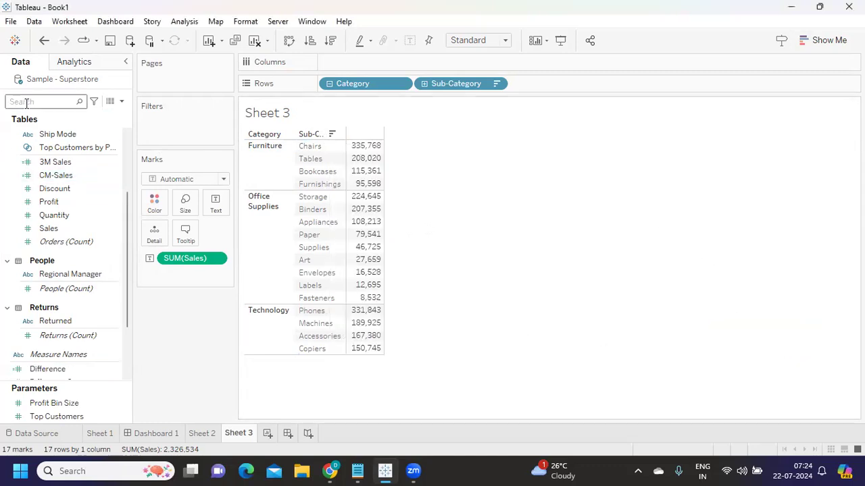
Find the Index field by searching for "Ind" and place it on Rows after Sub-Category as a discrete field
type("Ind")
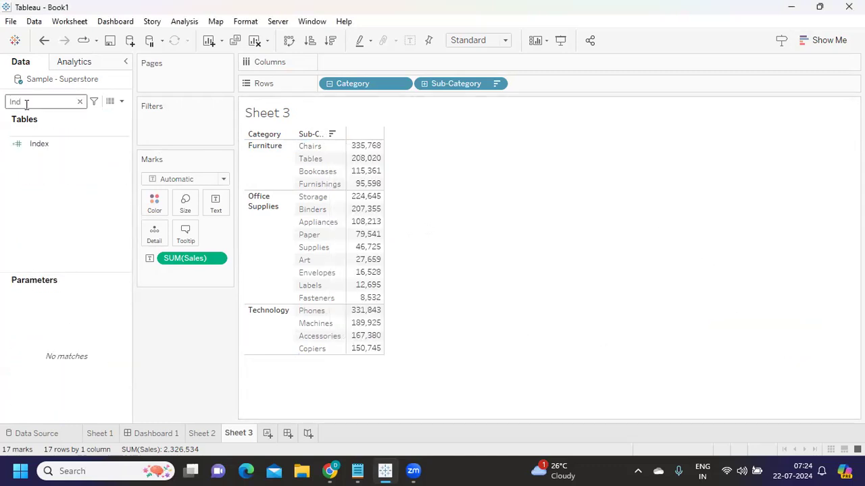
left_click_drag(41, 145, 564, 89)
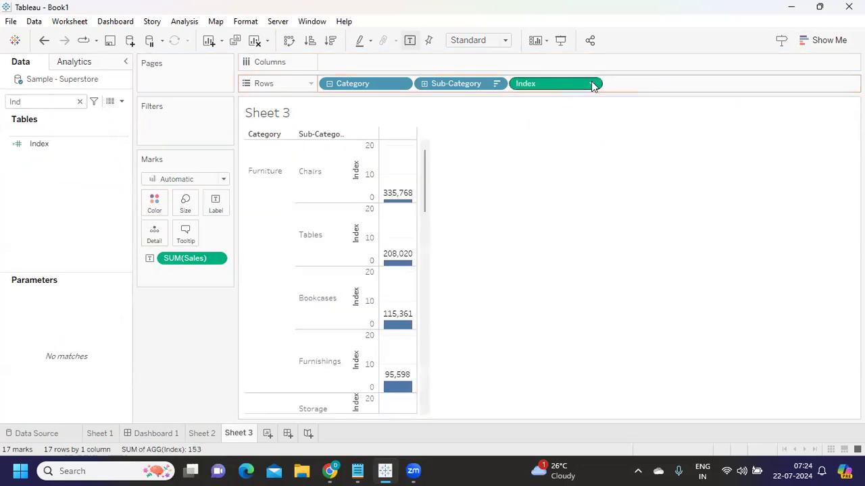
left_click(593, 85)
left_click(567, 187)
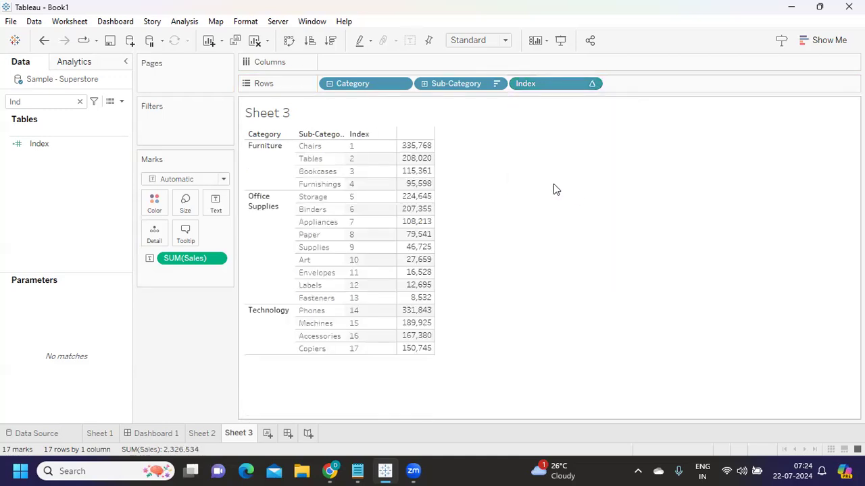
left_click(350, 146)
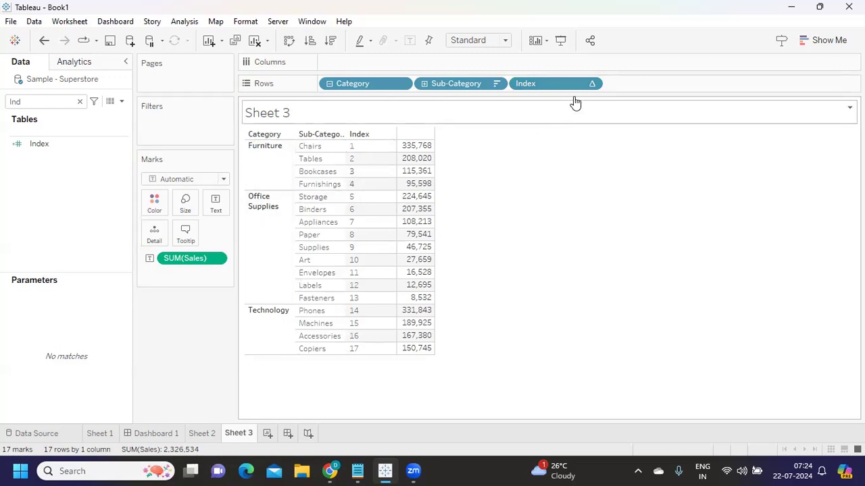
Try computing the Index field on Rows using Category
left_click(592, 83)
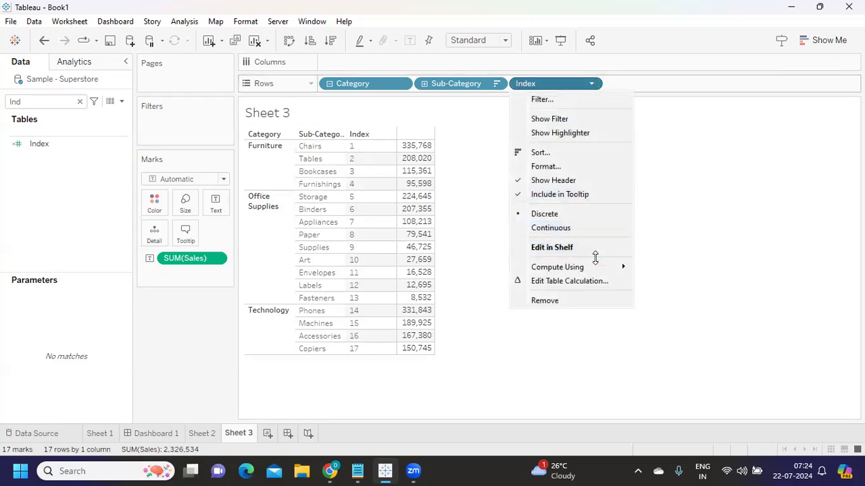
mouse_move(596, 267)
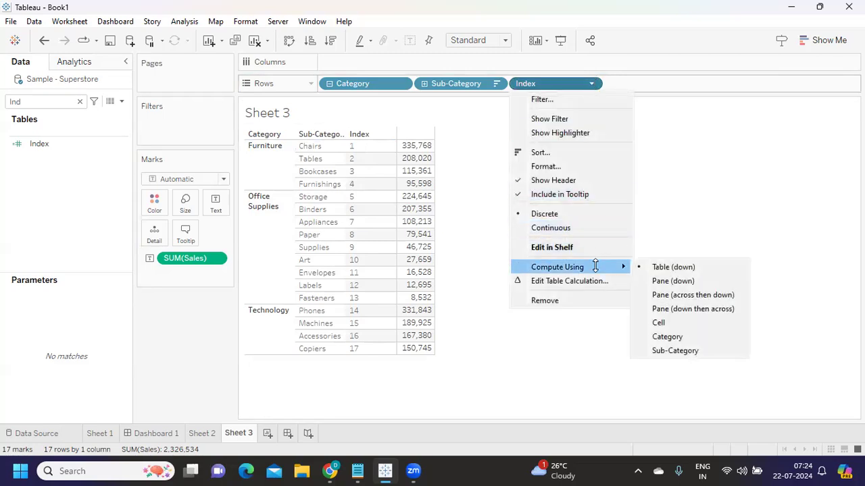
left_click(695, 333)
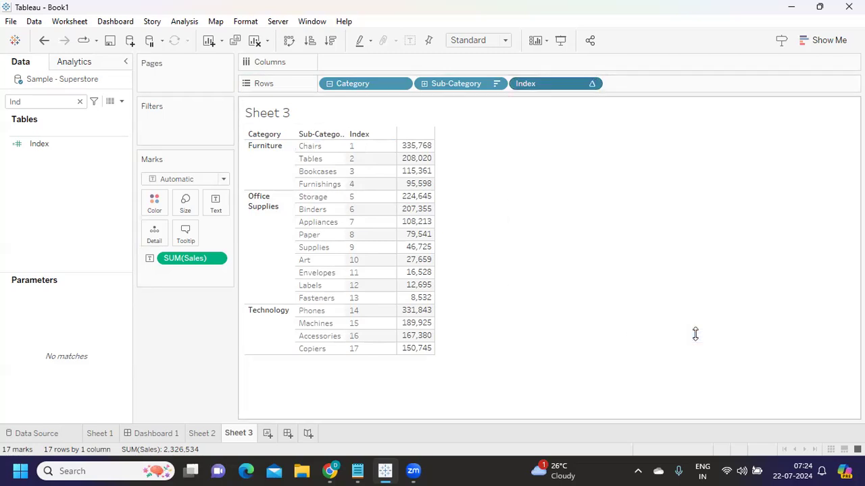
Compute the Index field on Rows using Sub-Category so the numbering restarts in each category
left_click(592, 83)
mouse_move(593, 267)
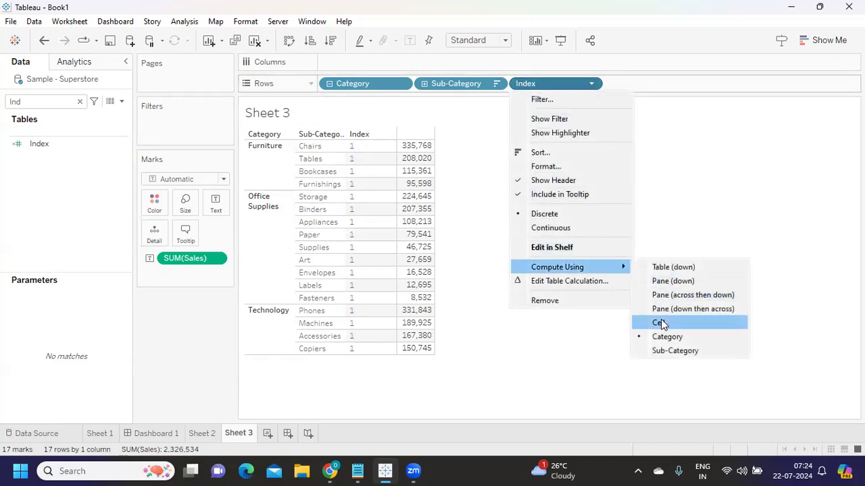
left_click(673, 354)
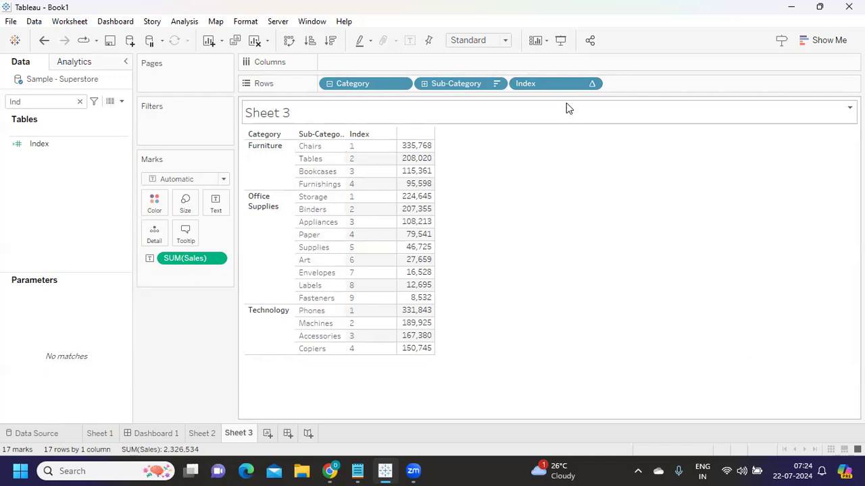
Add Index as a filter with a range of values from 1 to 3
left_click(75, 145)
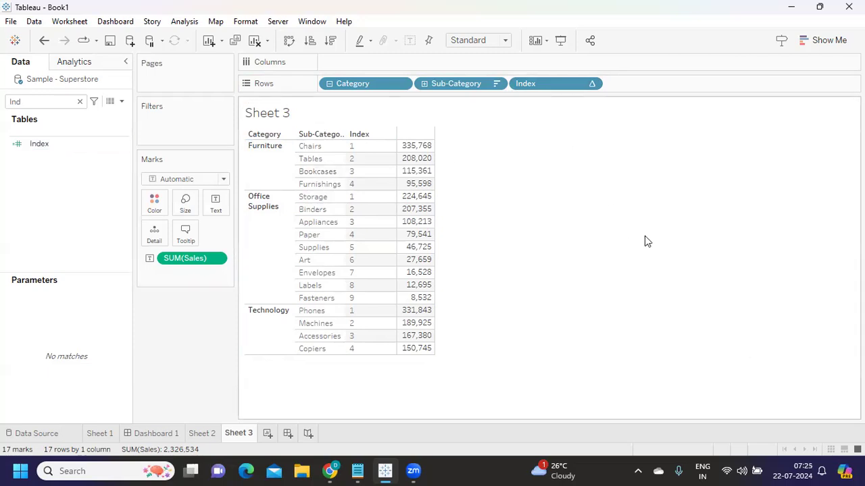
left_click_drag(79, 144, 202, 127)
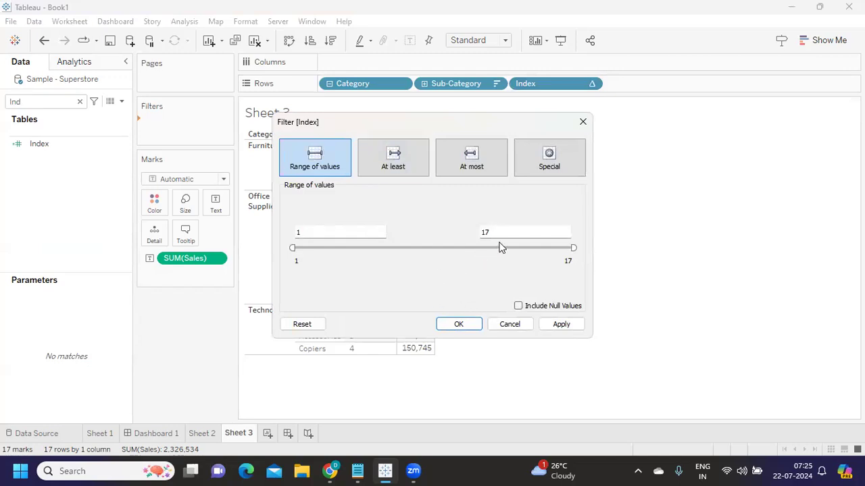
type("3")
left_click(562, 325)
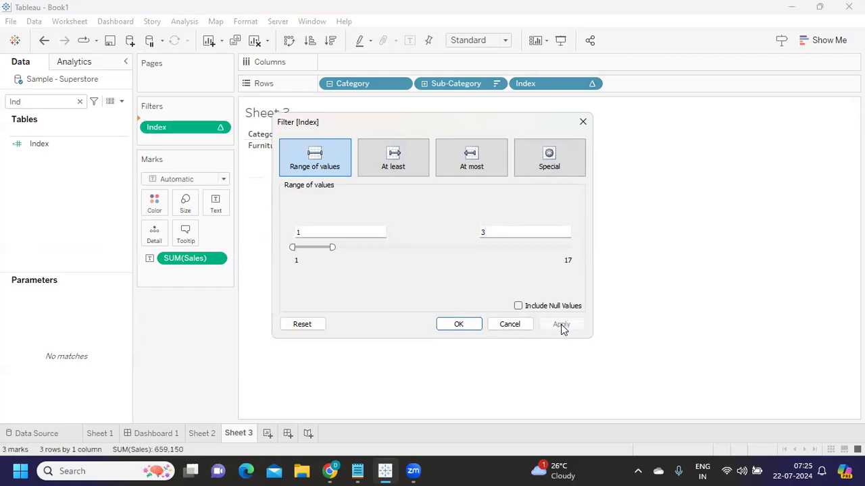
left_click(461, 326)
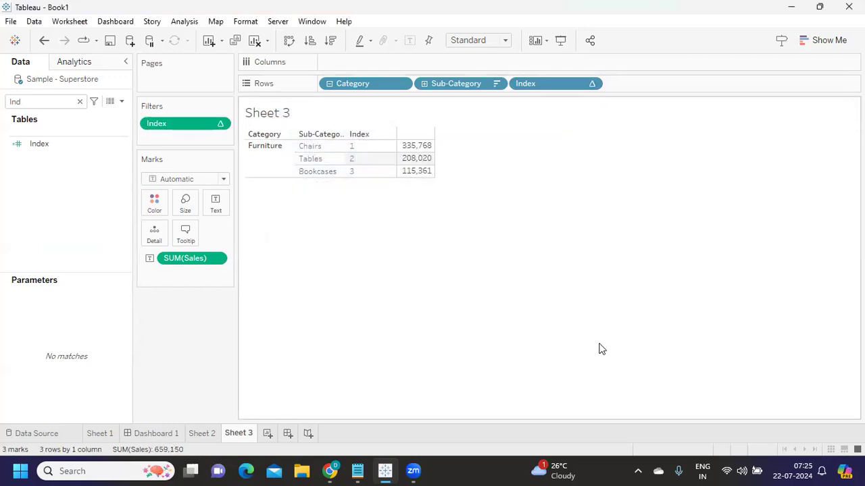
Set the Index filter to compute using Sub-Category and limit its range to a maximum of 3
left_click(220, 126)
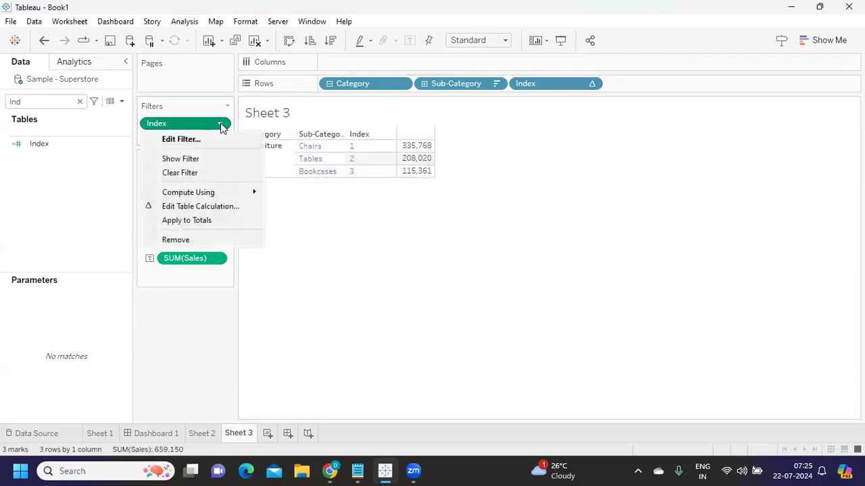
mouse_move(223, 194)
left_click(293, 278)
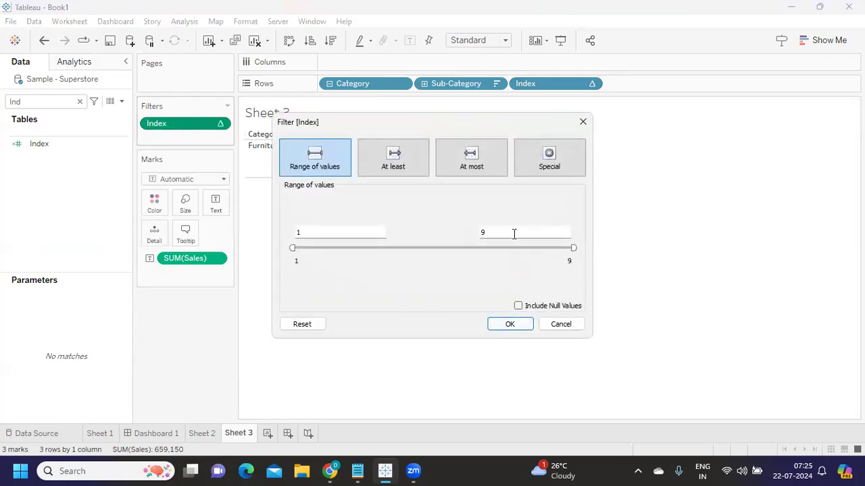
type("3")
left_click(522, 325)
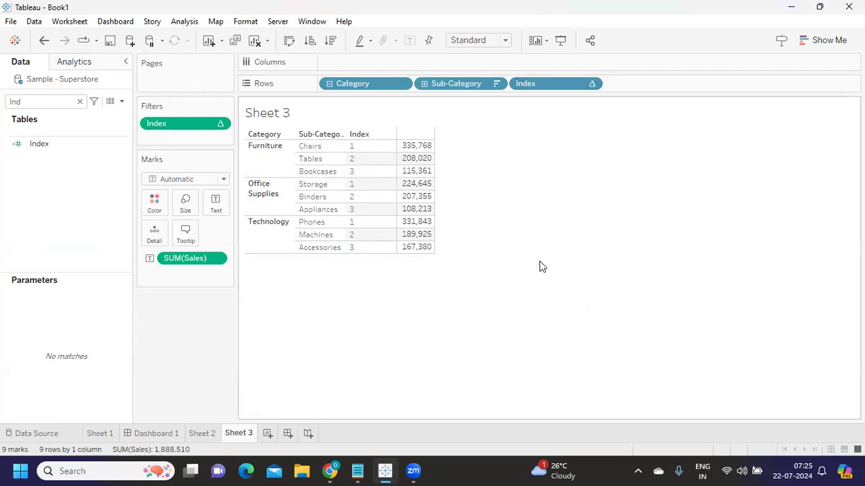
Switch to the Harman question list in Notepad and highlight the third question, Donut chart
mouse_move(357, 471)
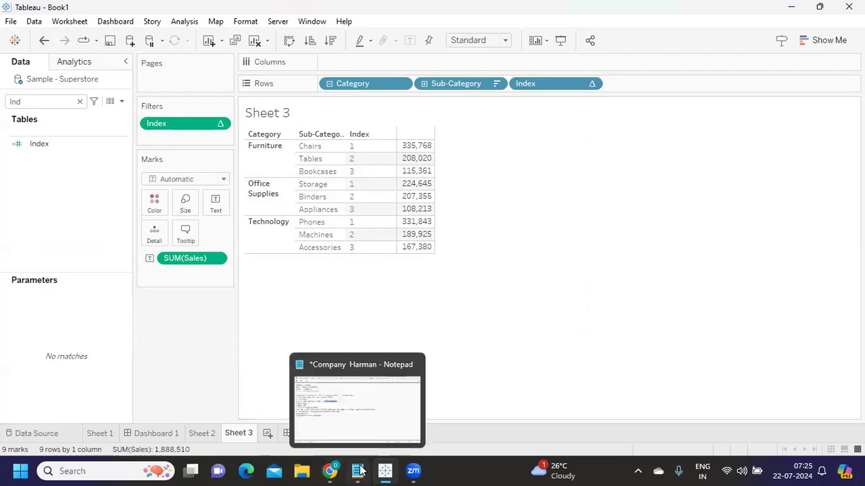
left_click(358, 430)
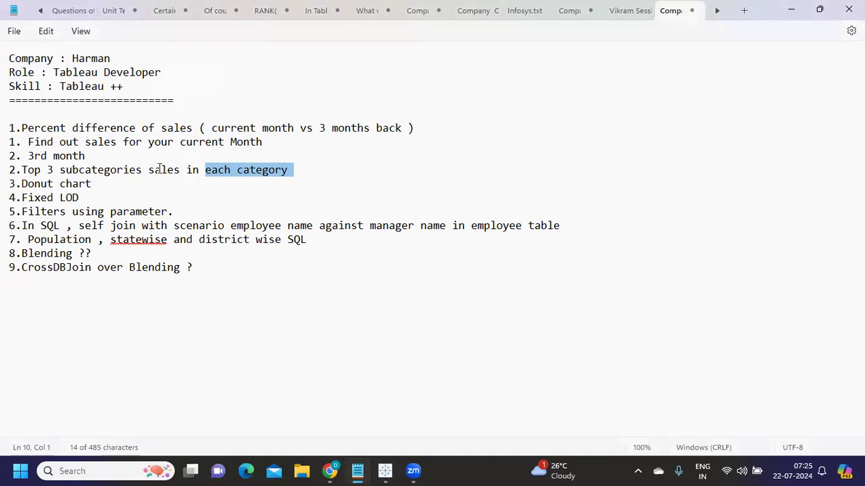
left_click_drag(101, 184, 4, 189)
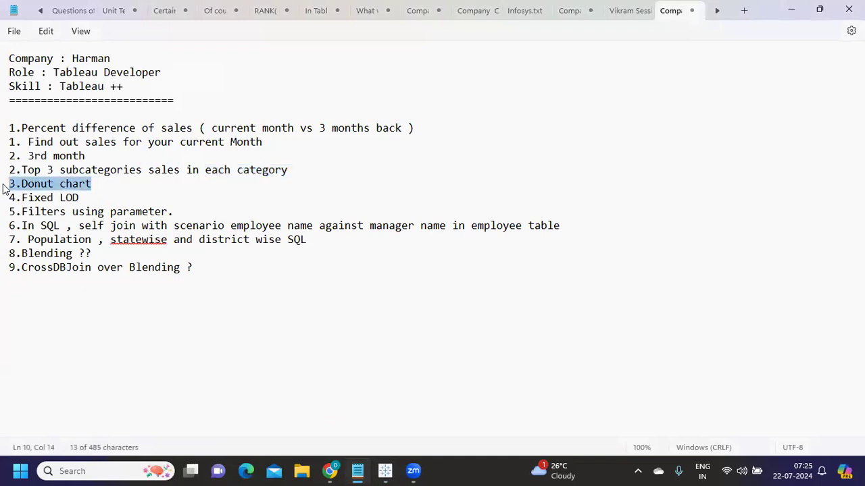
Switch back to Tableau, create a new worksheet and clear the field search
mouse_move(385, 471)
left_click(382, 436)
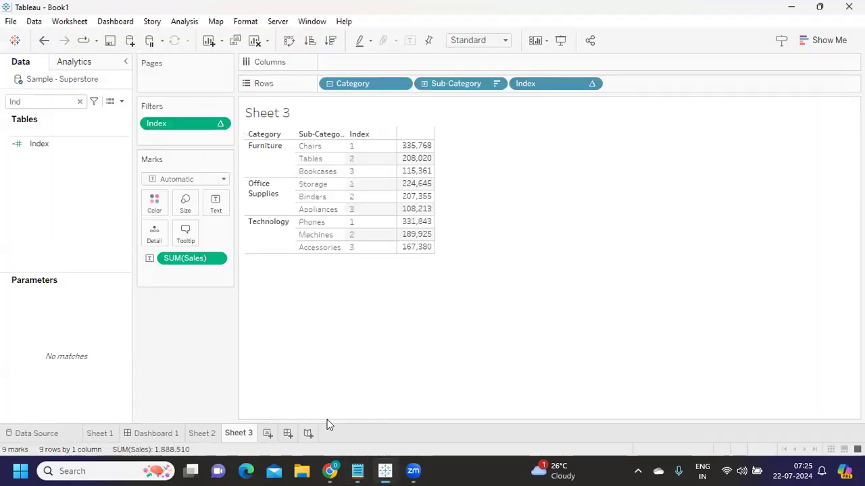
left_click(267, 433)
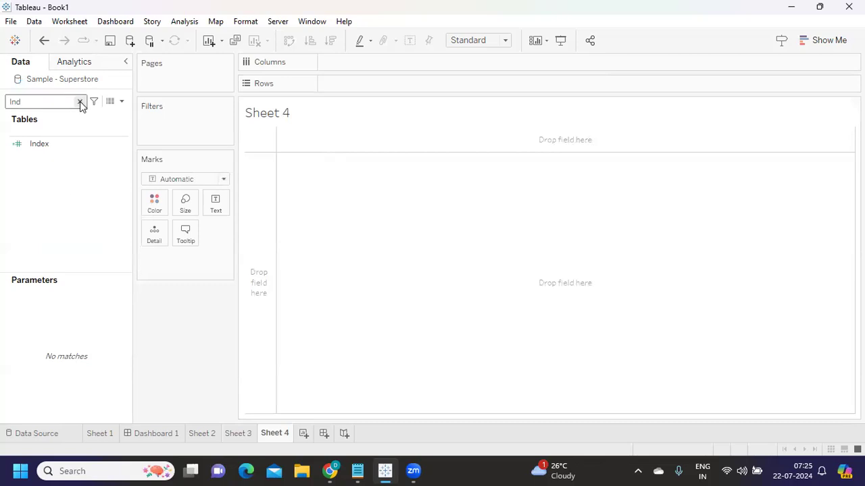
left_click(80, 101)
left_click(27, 102)
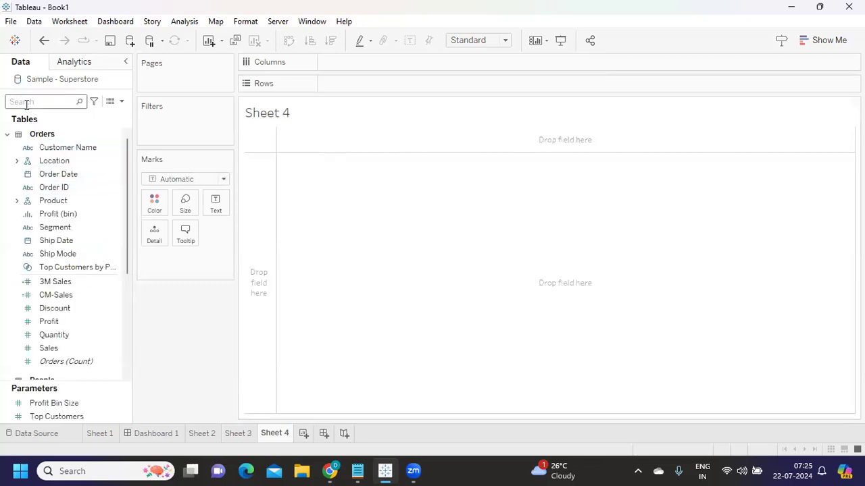
Search for the Region and Sales fields, placing Region on Columns and Sales on Rows
type("re")
left_click_drag(54, 173, 349, 64)
double_click(27, 101)
type("sa")
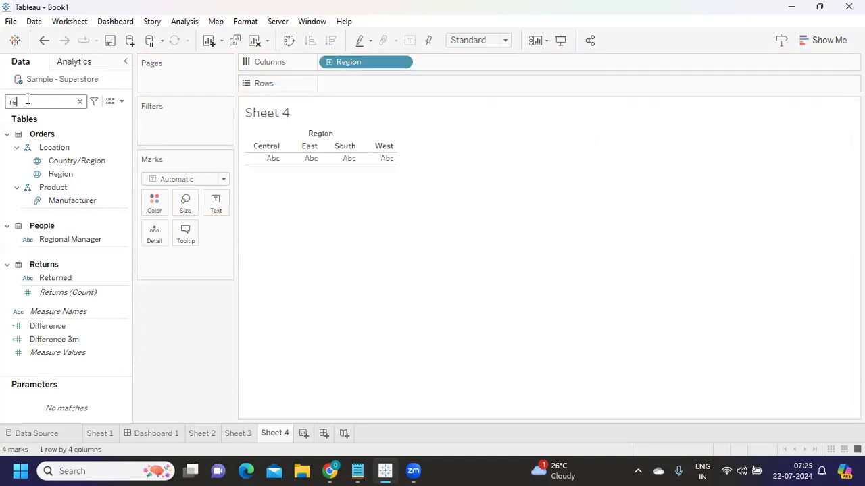
left_click_drag(53, 189, 348, 86)
Convert the sales by region bar chart into a pie chart and fit it to Entire View
left_click(833, 40)
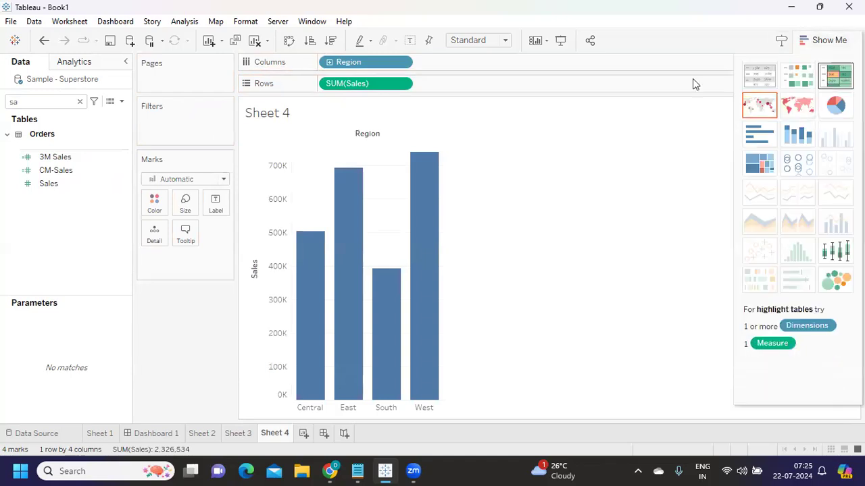
left_click(835, 104)
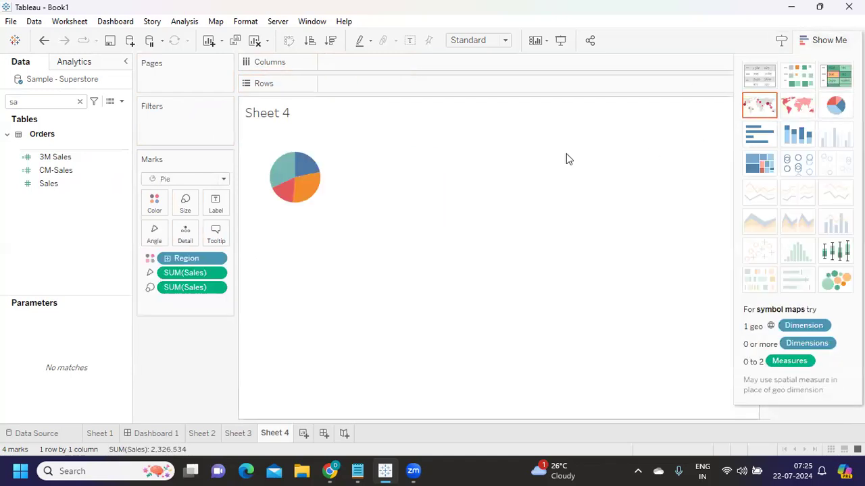
left_click(459, 40)
left_click(471, 85)
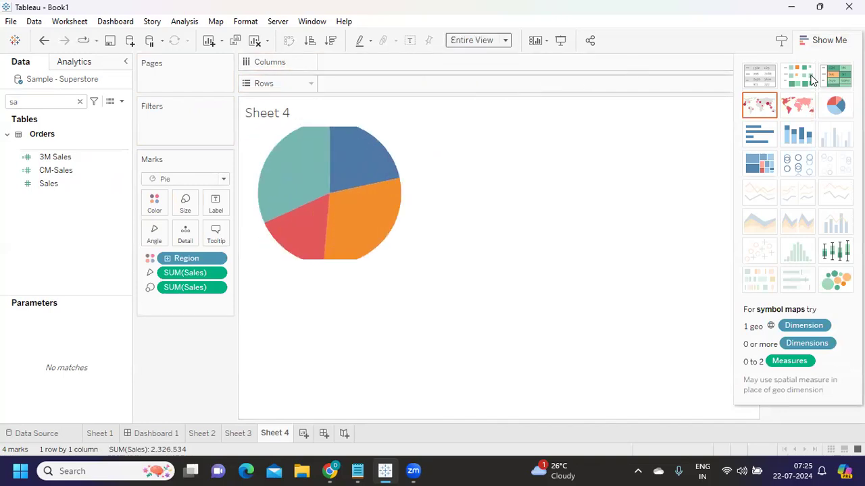
Add min(1) to Rows, duplicate it beside the first, and swap rows and columns to show two pies side by side
double_click(350, 83)
type("min([")
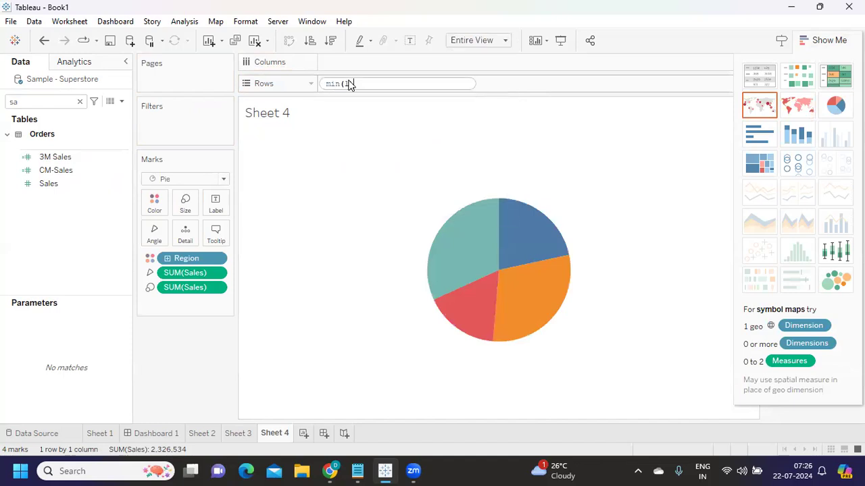
key("Return")
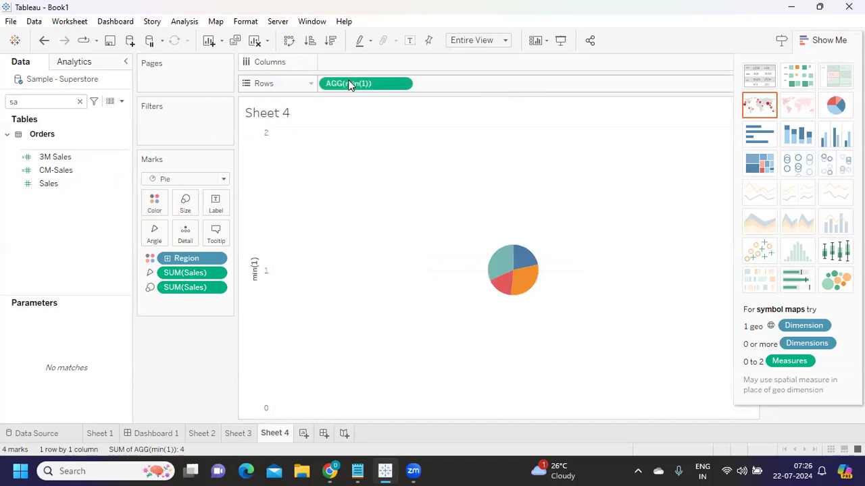
mouse_move(353, 89)
left_mouse_down()
mouse_move(479, 94)
mouse_move(475, 88)
left_mouse_up()
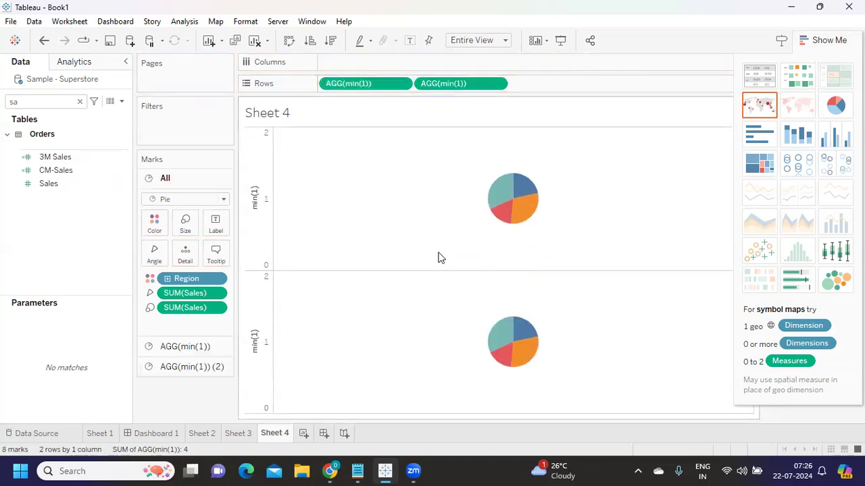
left_click(288, 41)
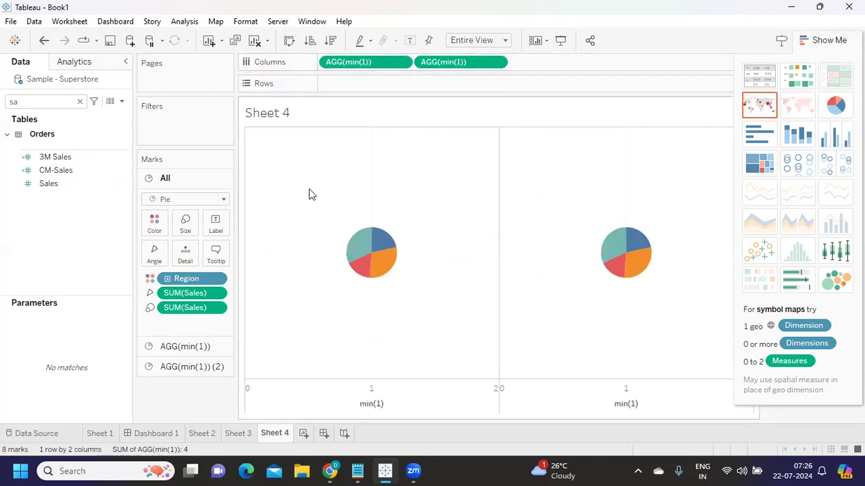
Remove Region and both Sales fields from the marks of the second min(1) and reduce the size of its pie
left_click(181, 369)
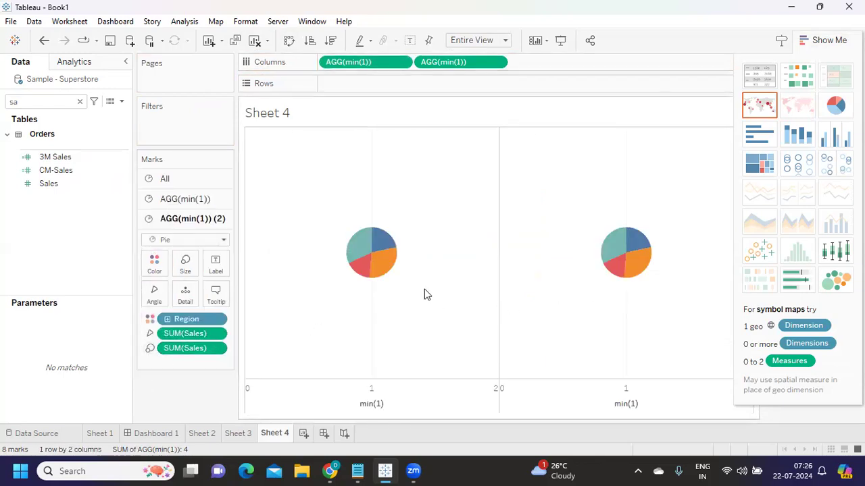
left_click_drag(174, 349, 169, 378)
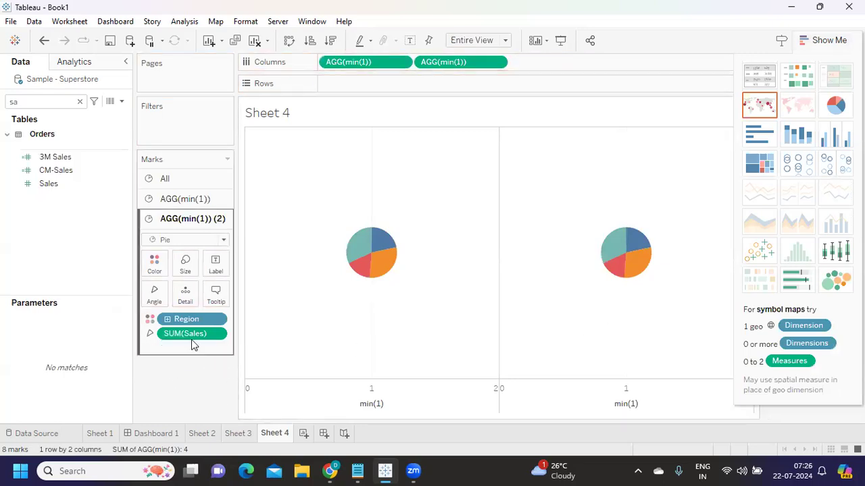
left_click_drag(190, 351, 187, 396)
left_click_drag(178, 318, 174, 385)
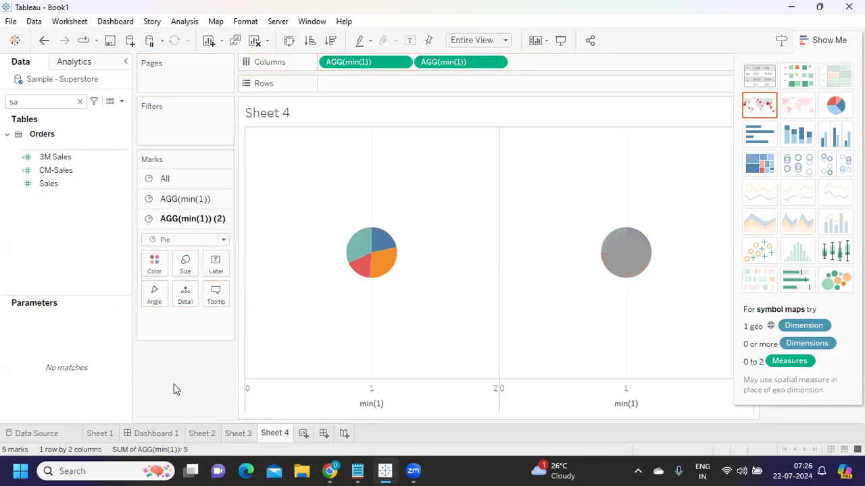
left_click(185, 263)
left_click_drag(207, 294, 193, 295)
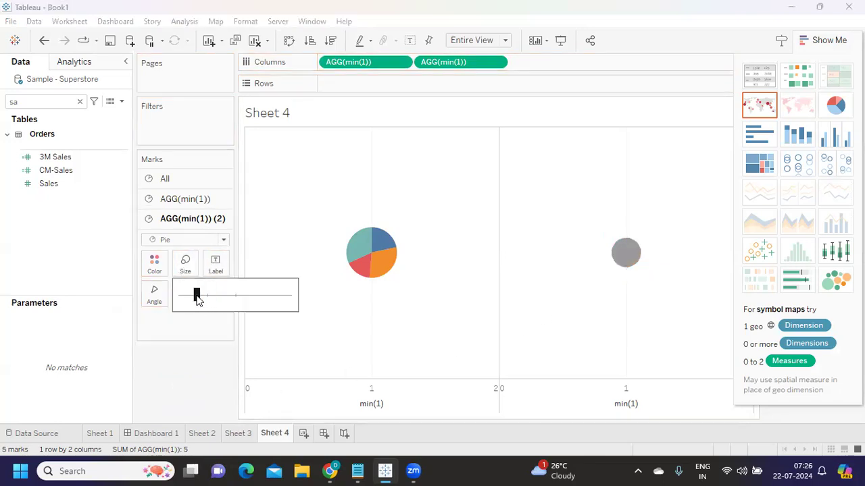
Combine the two min(1) pies on a dual axis and color the second, inner pie white
left_click(498, 63)
left_click(498, 63)
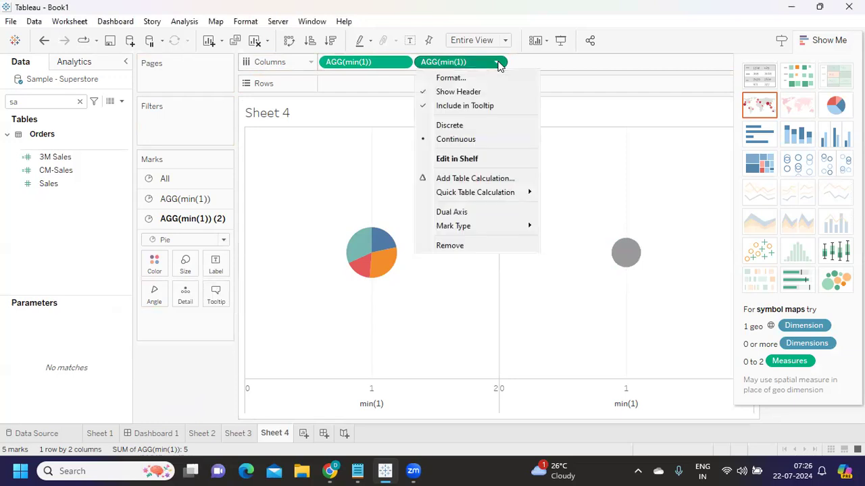
left_click(459, 215)
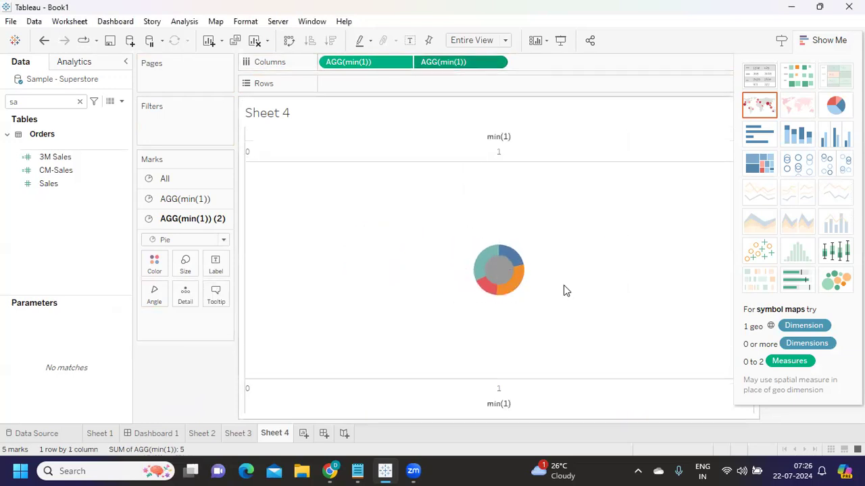
left_click(184, 265)
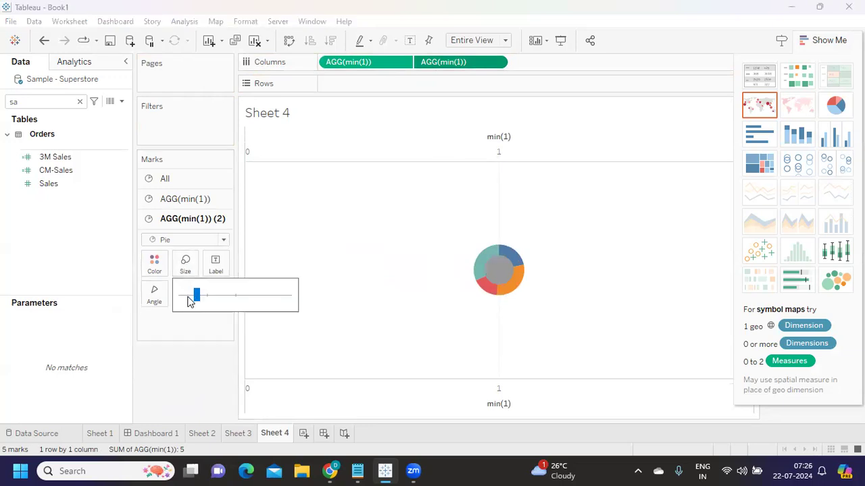
left_click(155, 266)
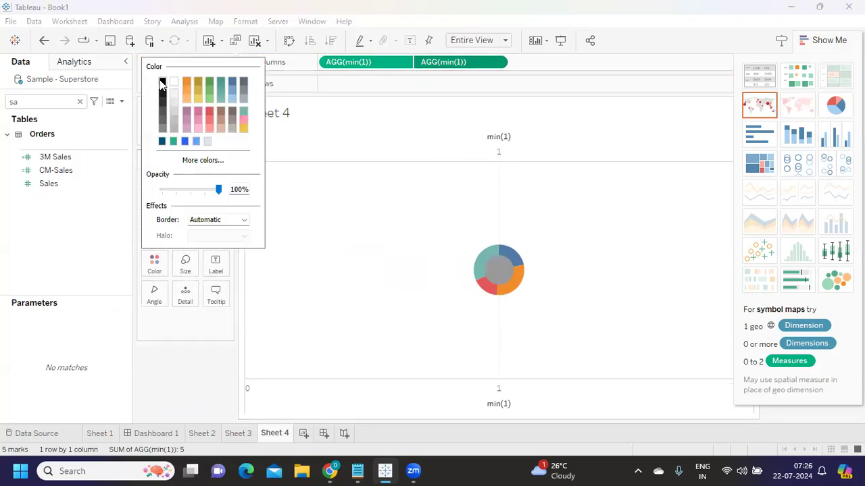
left_click(173, 84)
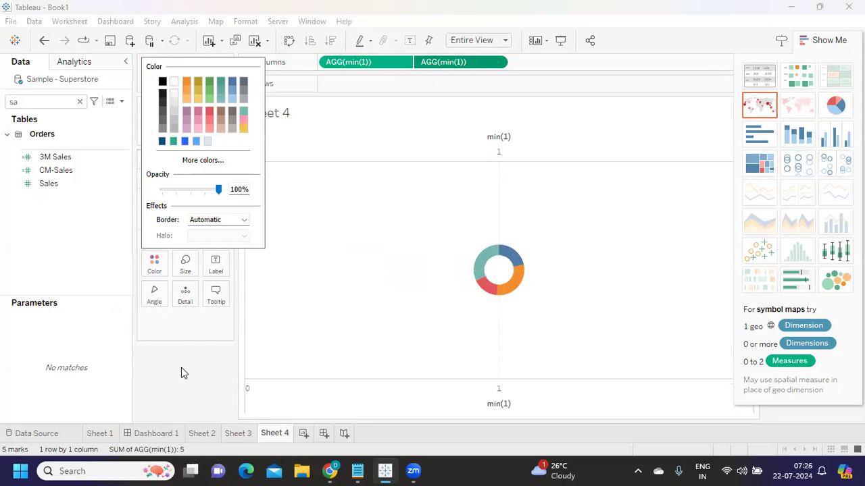
left_click(181, 373)
Enlarge the region pie of the first min(1) so it fills most of the view's height
left_click(178, 203)
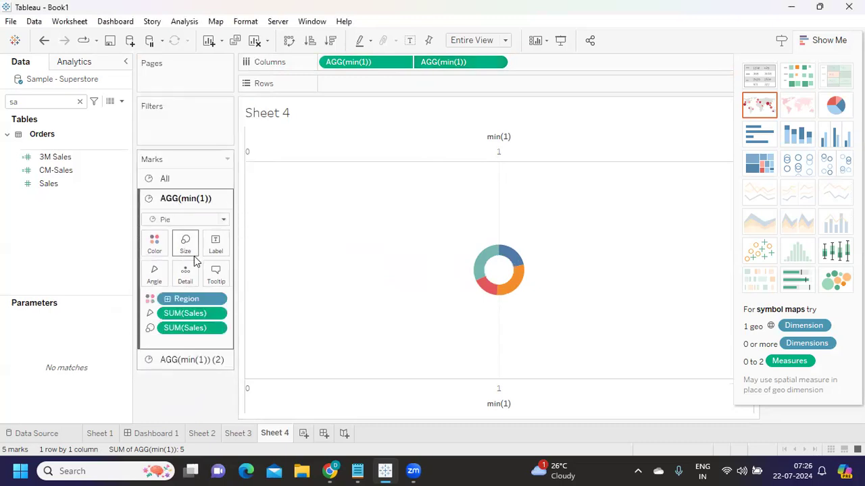
left_click(185, 243)
left_click(236, 276)
left_click_drag(236, 277, 255, 280)
left_click(182, 370)
Enlarge the white pie of the second min(1) until only a thin ring of the region pie remains
left_click(185, 361)
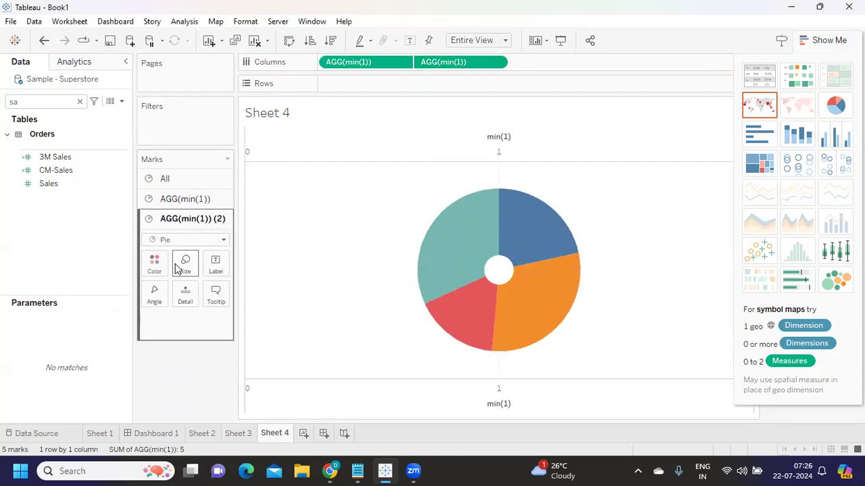
left_click(186, 262)
left_click_drag(213, 297, 242, 295)
left_click(250, 295)
Label the donut's center with total Sales and its outer ring with Sales per region
left_click(54, 189)
left_click_drag(54, 189, 215, 266)
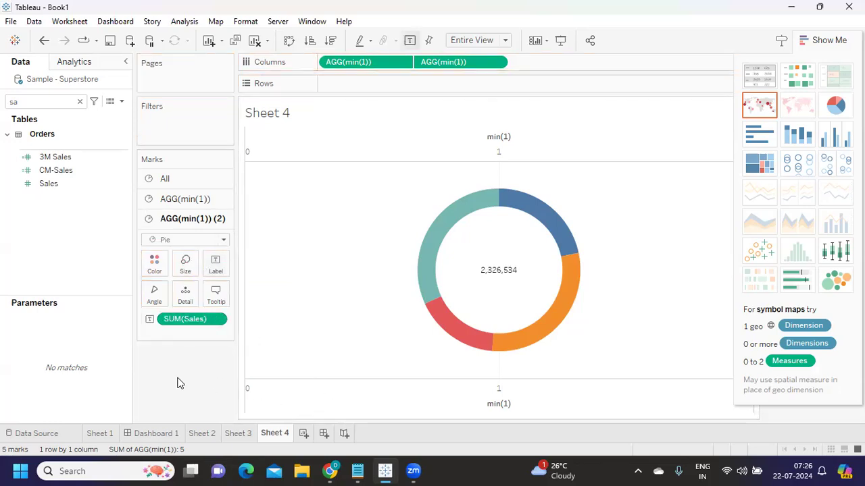
left_click(170, 198)
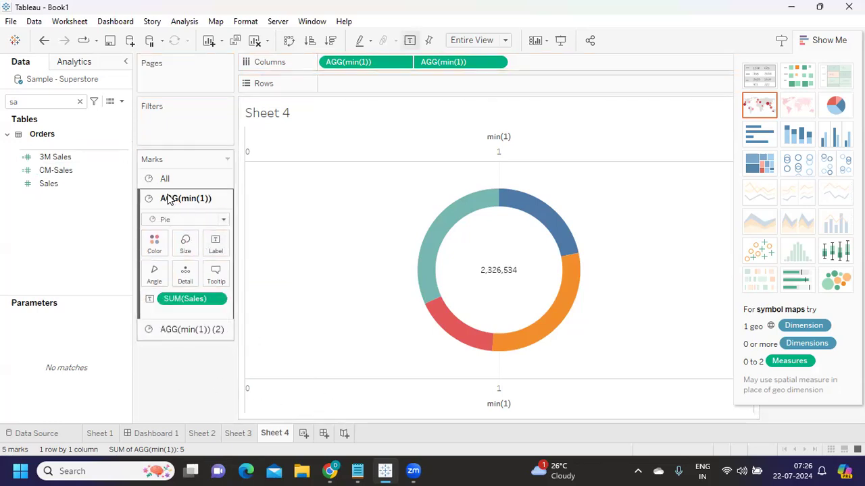
left_click_drag(48, 183, 216, 249)
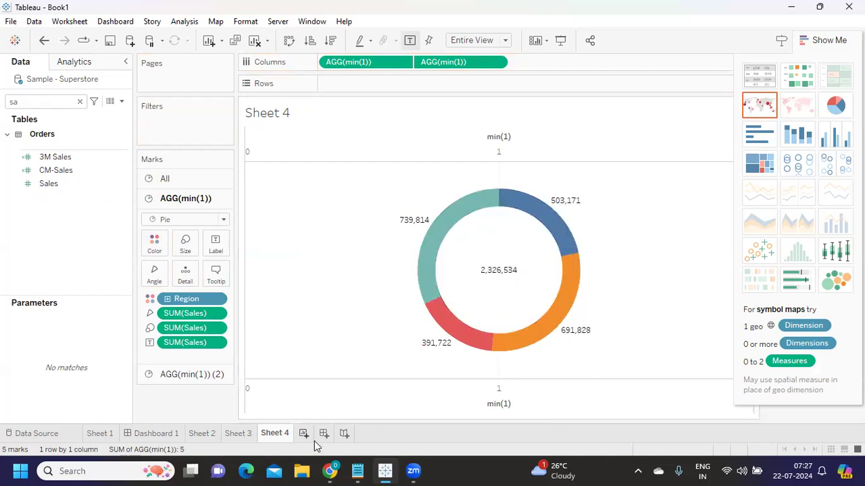
Switch to the Notepad question list and add a line with {} below "4.Fixed LOD"
mouse_move(357, 471)
left_click(357, 407)
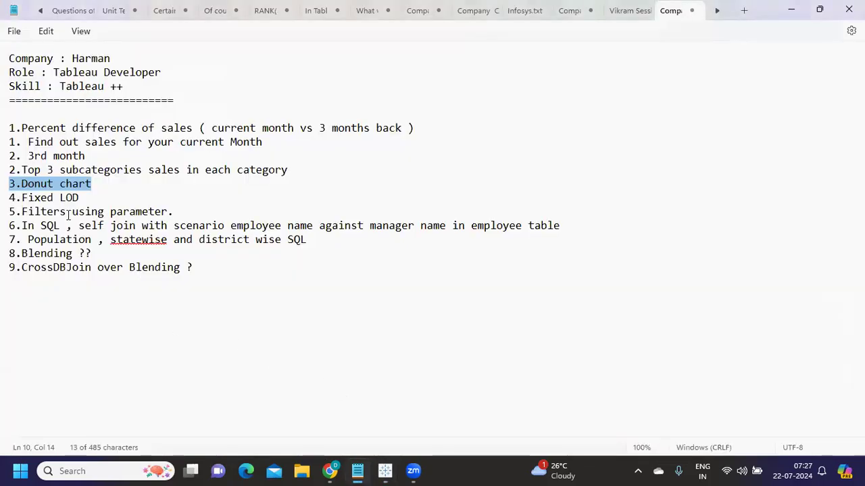
left_click_drag(34, 197, 114, 206)
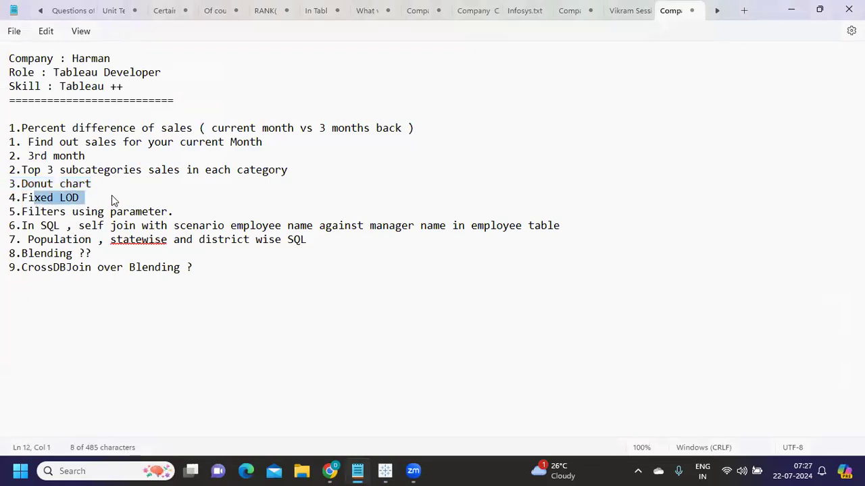
left_click(103, 196)
key("Return")
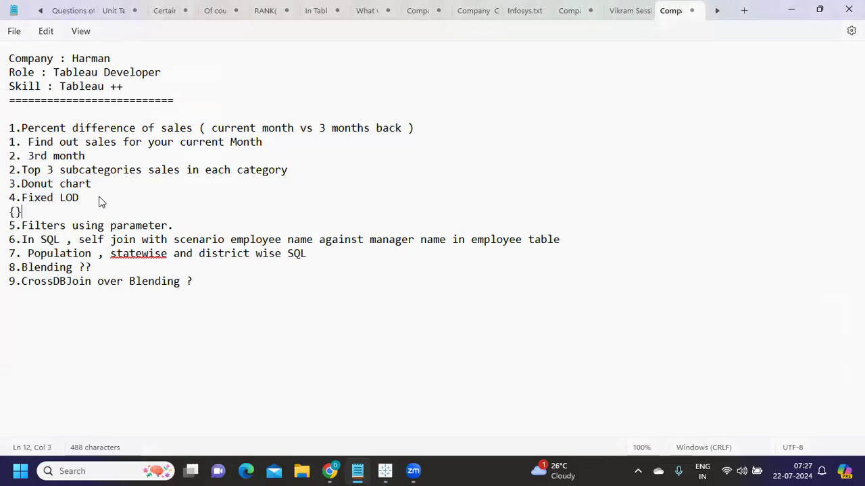
type("{}")
key("Return")
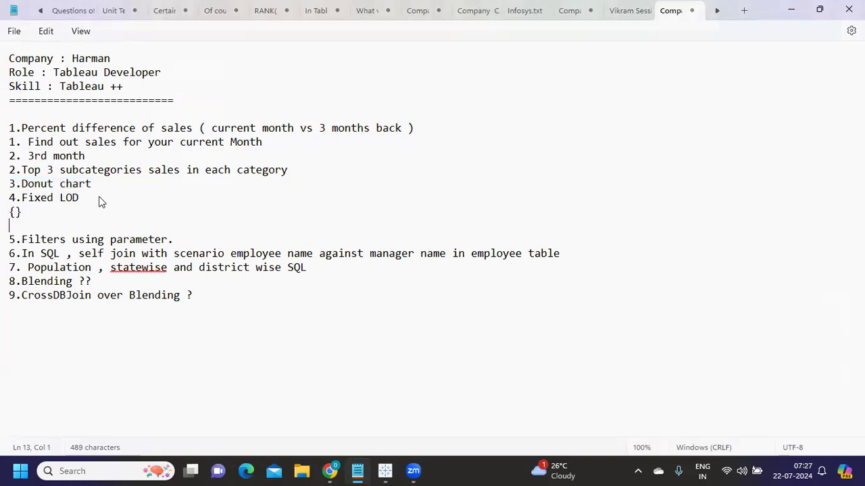
List FIXED, INCLUDE, EXCLUDE and TABLE LEVEL on separate lines below the {} line
type("FIXED")
key("Return")
type("INCL")
type("EXCLUDE")
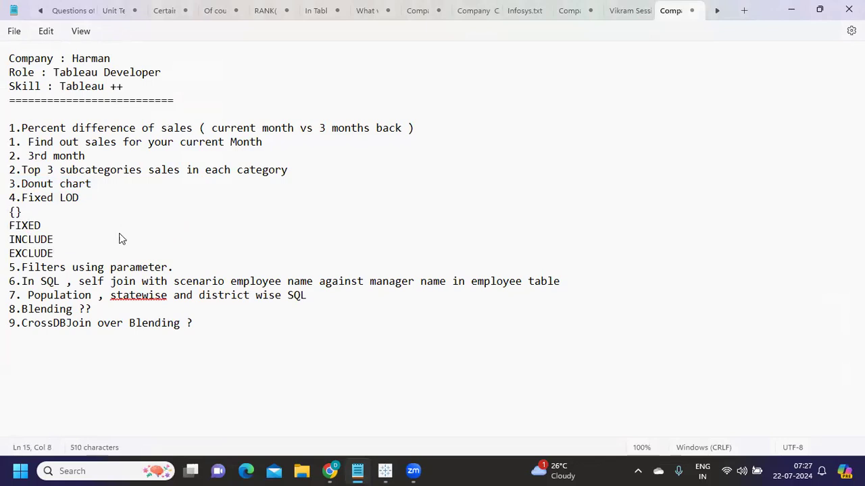
key("Return")
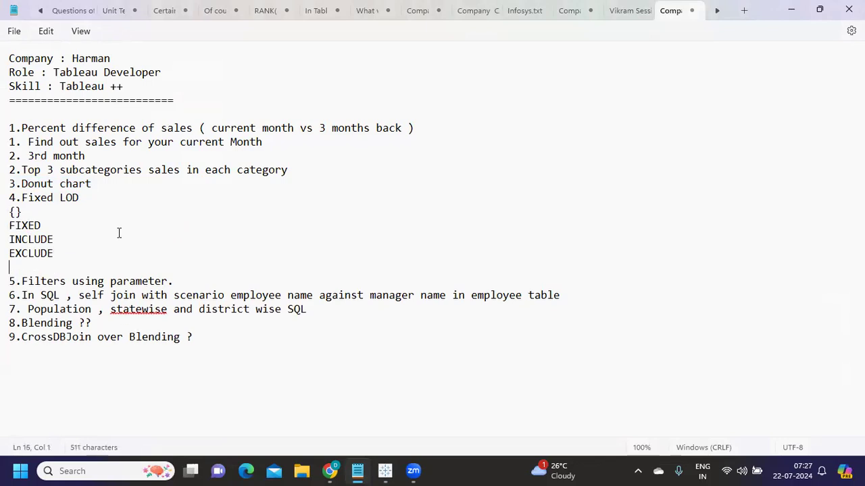
type("TABL")
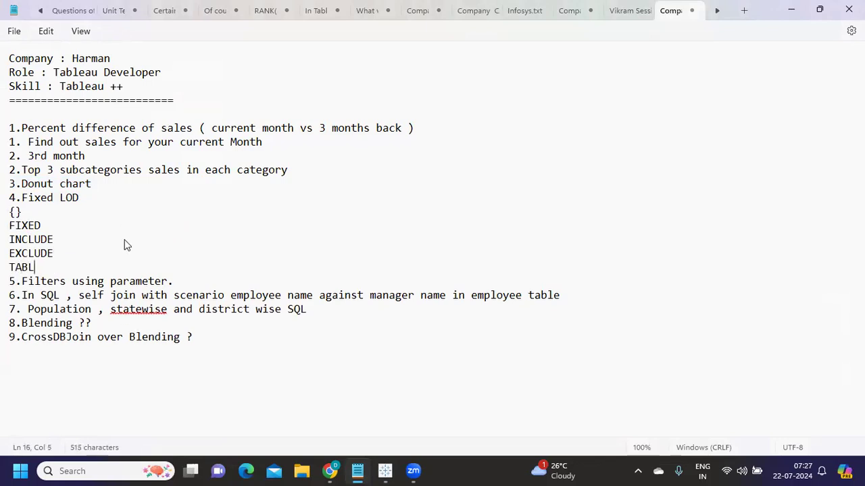
type("E LEVEL")
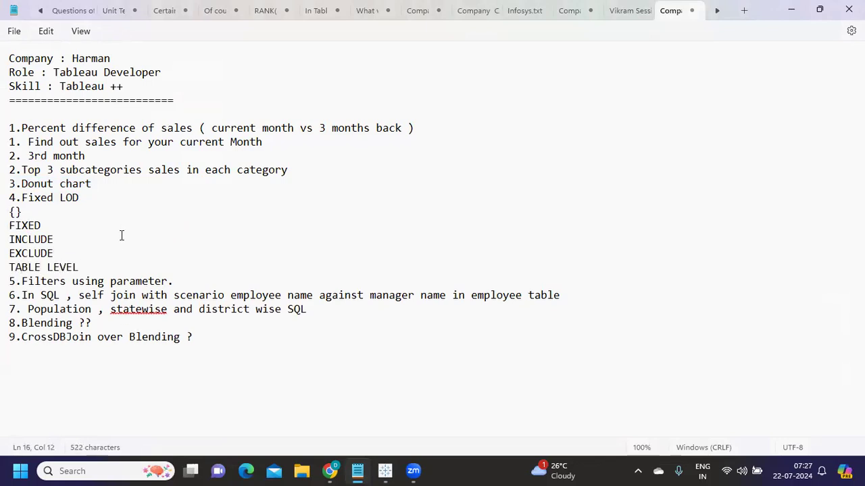
key("Return")
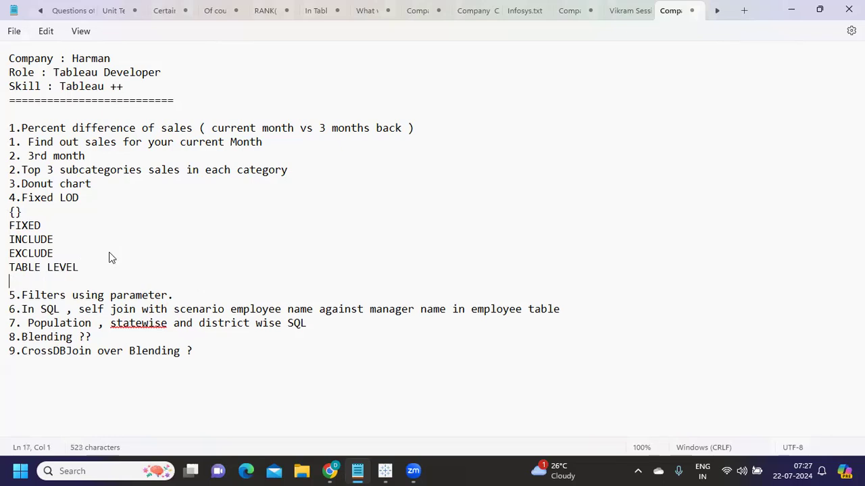
Highlight question 5 about filters using parameter, switch back to Tableau and add a new worksheet
left_click_drag(31, 295, 214, 299)
mouse_move(385, 471)
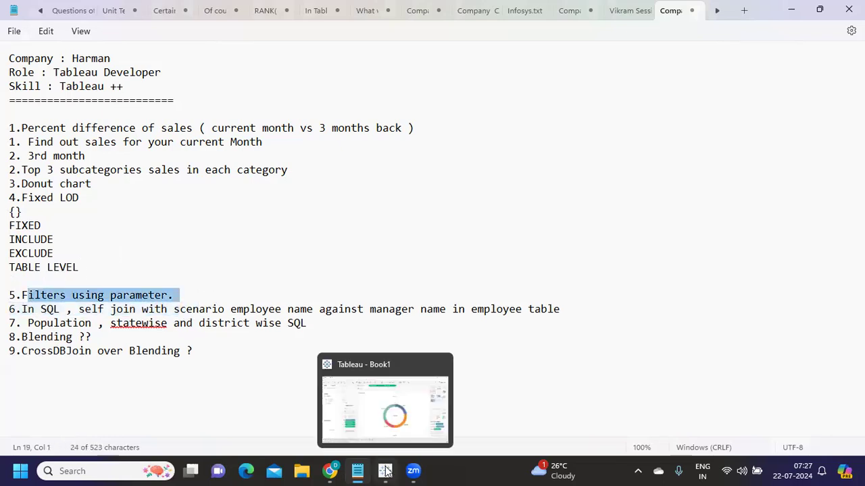
left_click(383, 436)
left_click(303, 433)
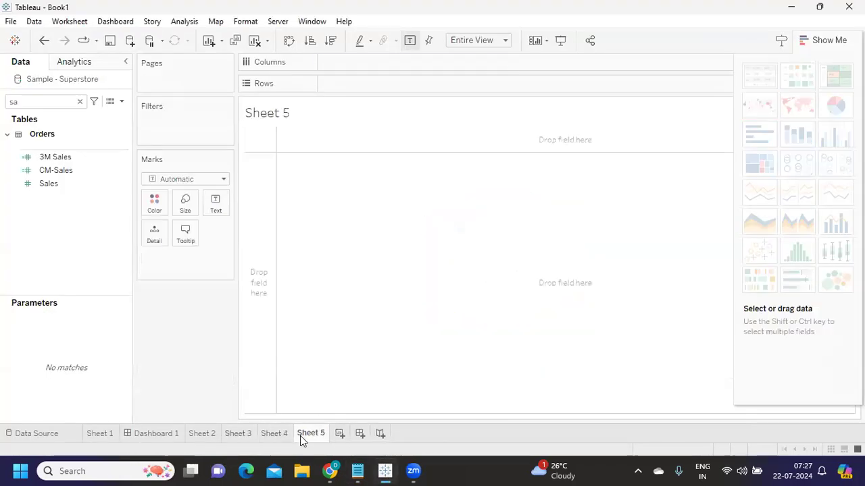
Build a text table of Sales by Category, with Category on Rows and Sales as the text values
left_click(80, 101)
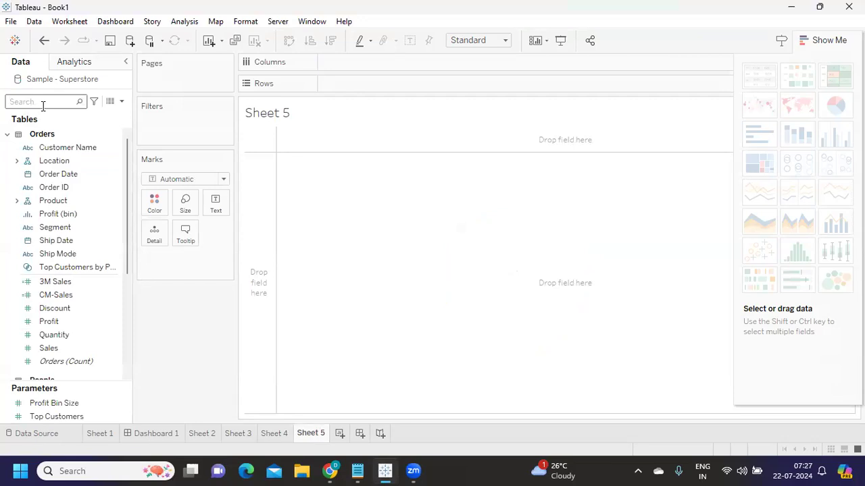
type("CA")
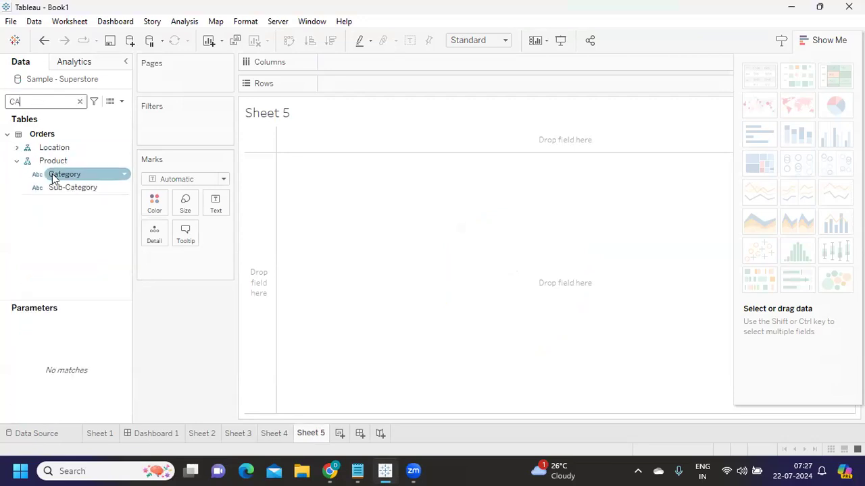
left_click_drag(52, 174, 347, 83)
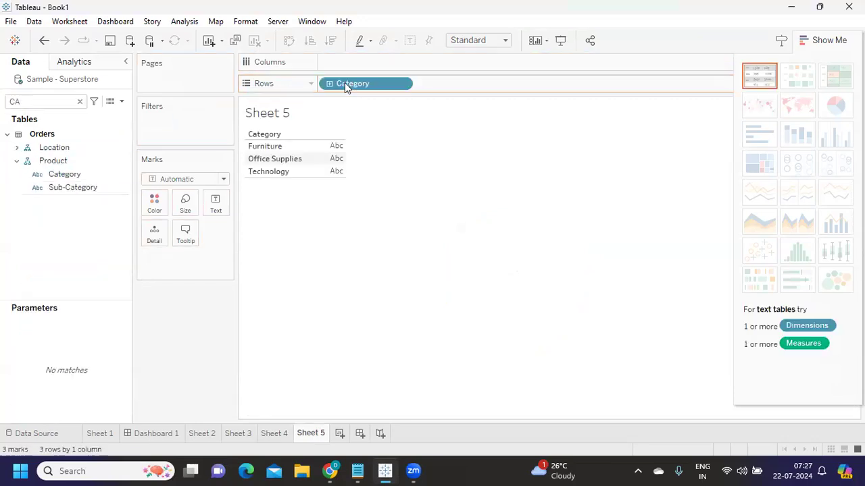
left_click(43, 102)
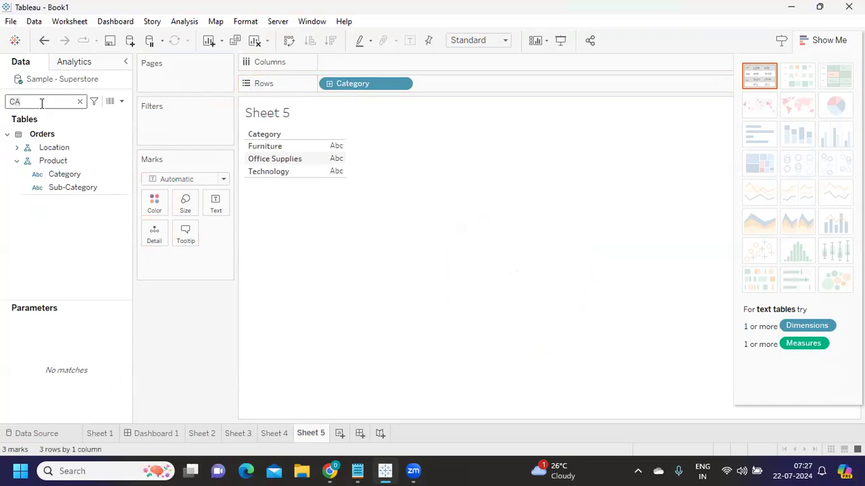
key("BackSpace")
key("BackSpace")
type("SA")
left_click_drag(49, 183, 324, 164)
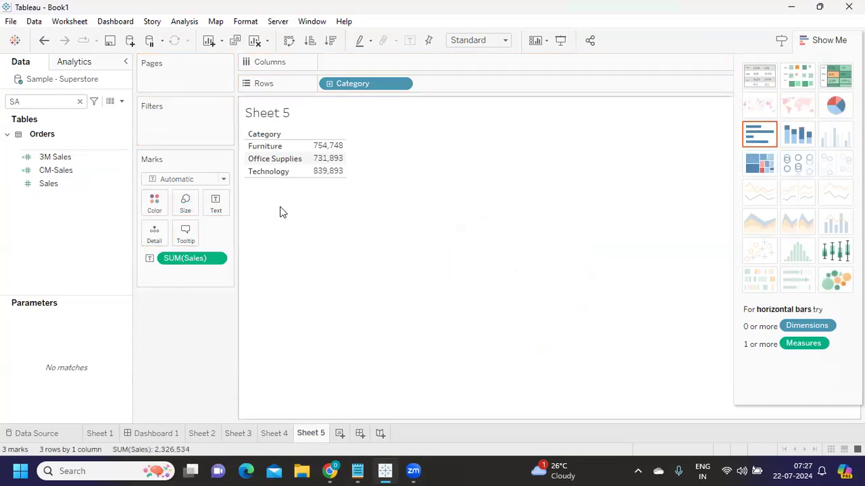
left_click(121, 102)
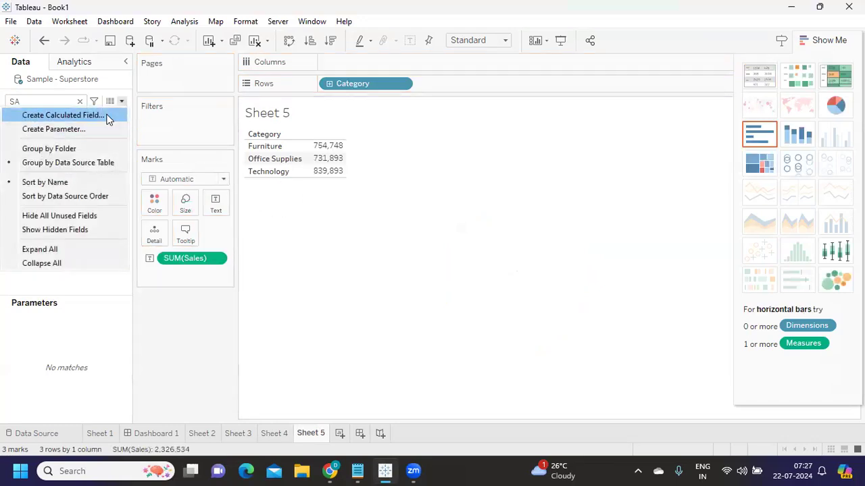
left_click(106, 114)
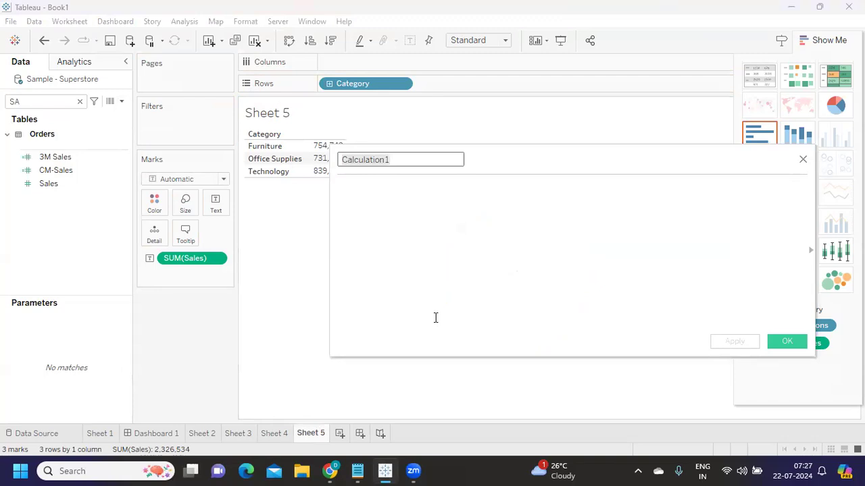
left_click(803, 159)
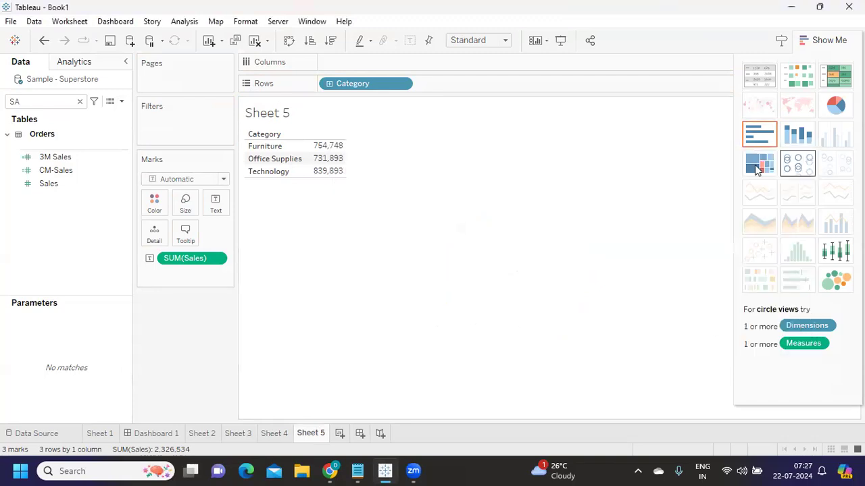
Start a new parameter and name it "Select Cateogry"
left_click(122, 102)
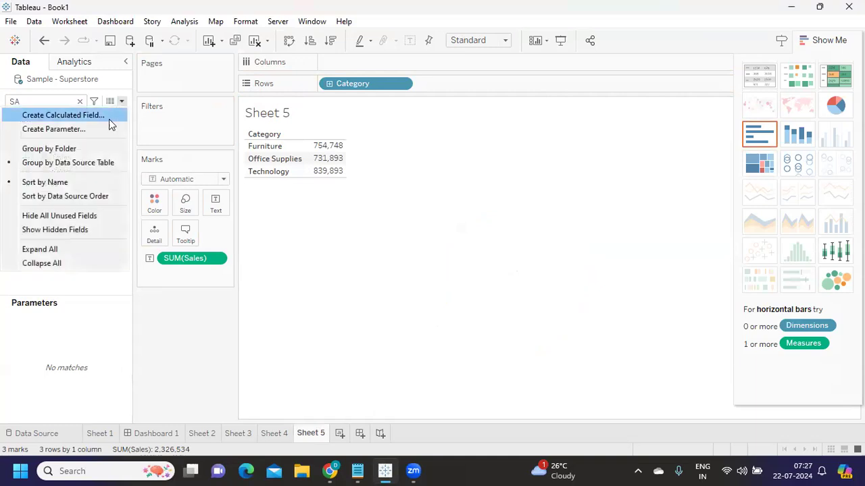
left_click(107, 127)
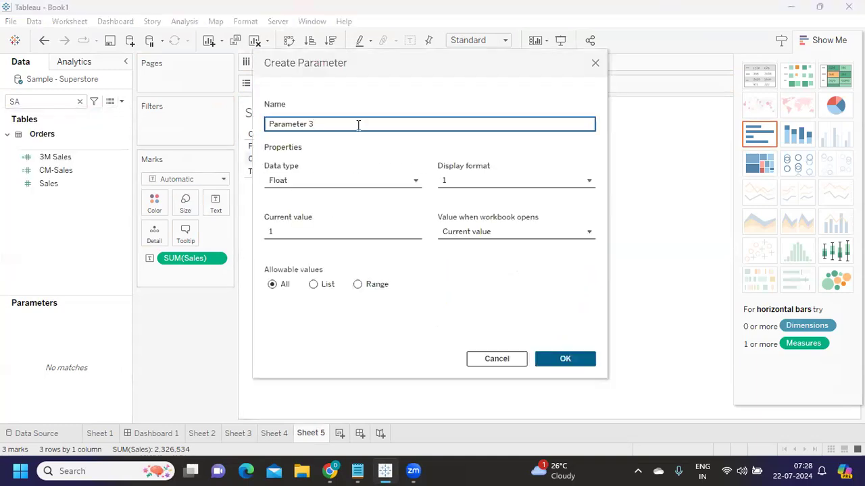
key("ctrl+a")
type("sELE")
type("Select")
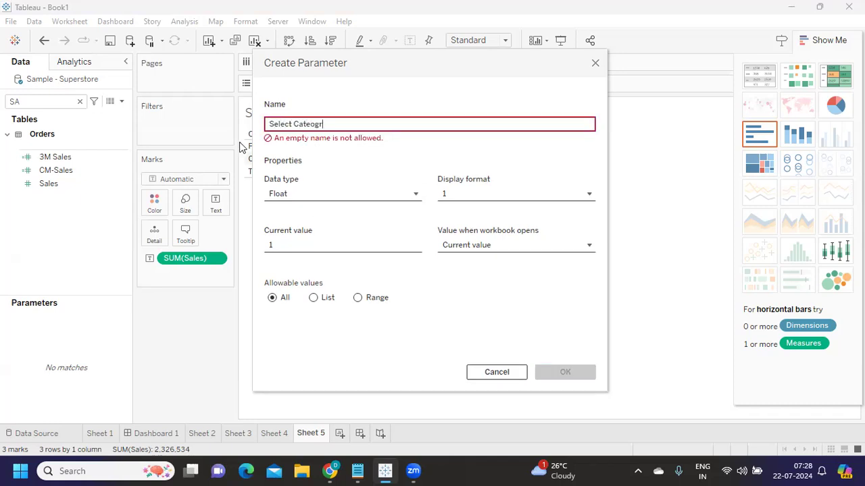
Make the parameter a String list with allowable values taken from the Category field, and create it
left_click(299, 184)
left_click(294, 230)
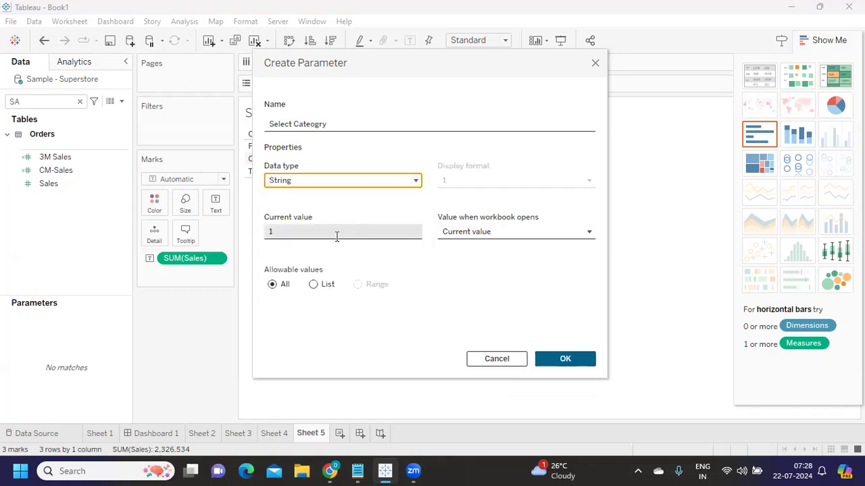
left_click(313, 284)
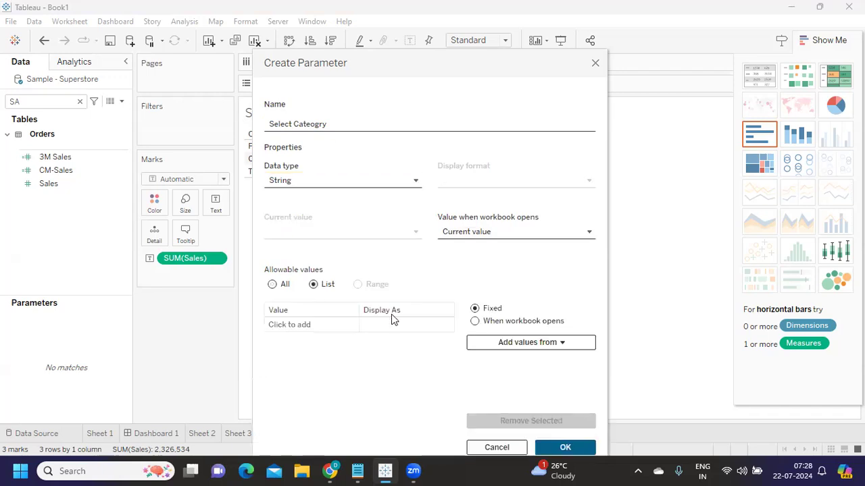
left_click(519, 343)
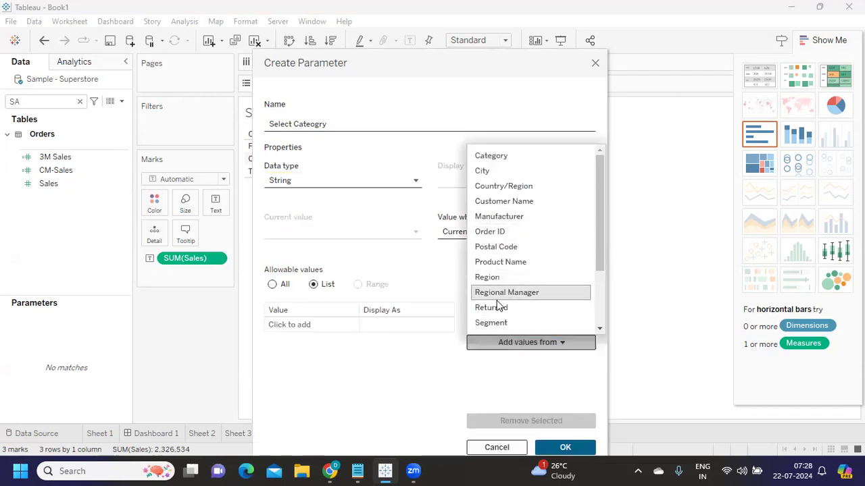
scroll(496, 305, "down", 3)
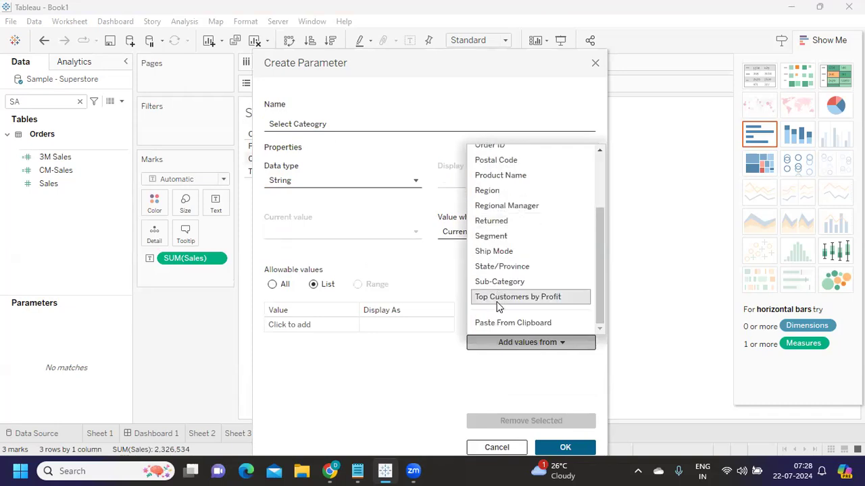
scroll(497, 305, "up", 3)
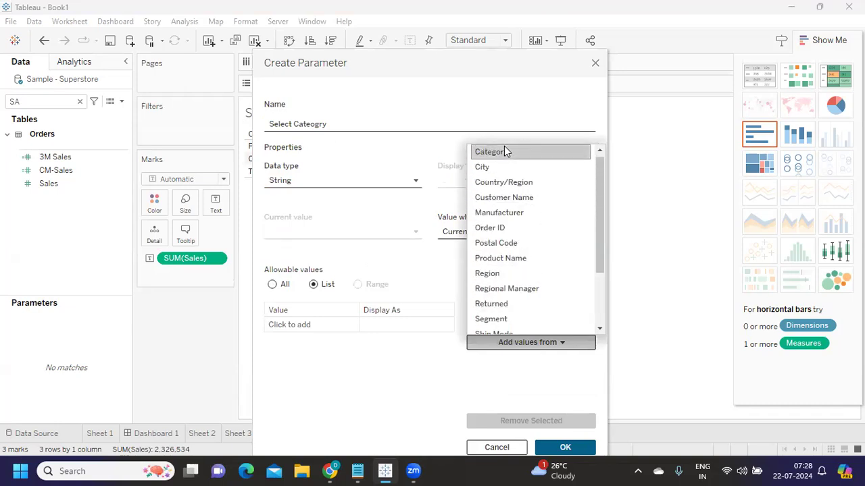
left_click(504, 151)
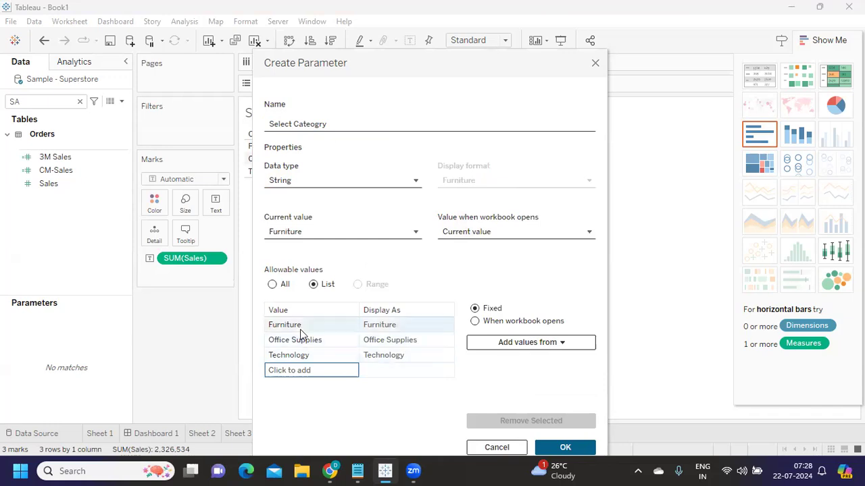
left_click(563, 447)
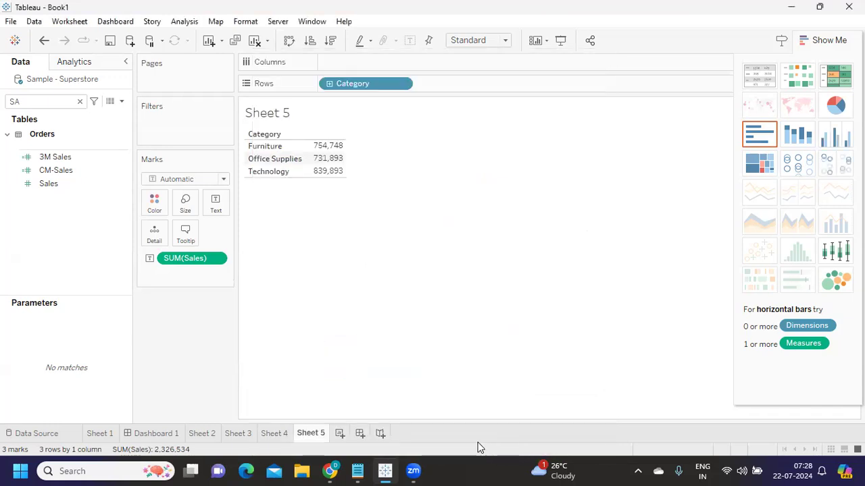
Find the Select Cateogry parameter, show its control on the sheet with Show Me closed, and set it to Office Supplies
double_click(70, 102)
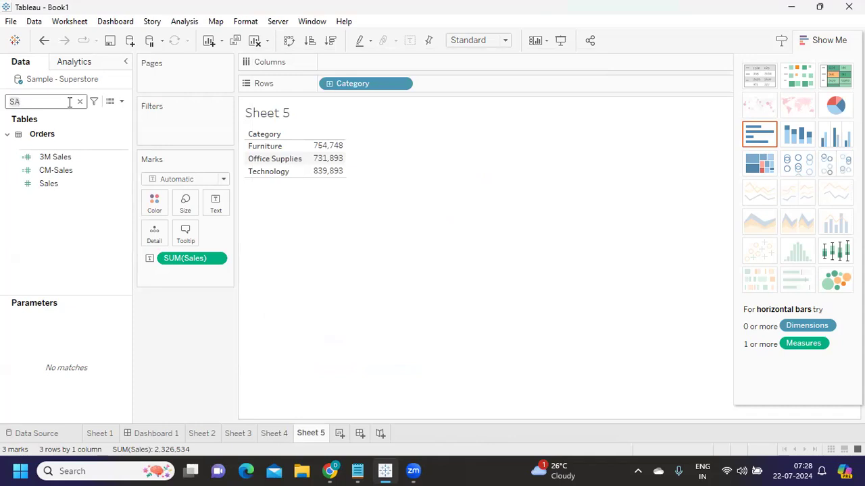
type("se")
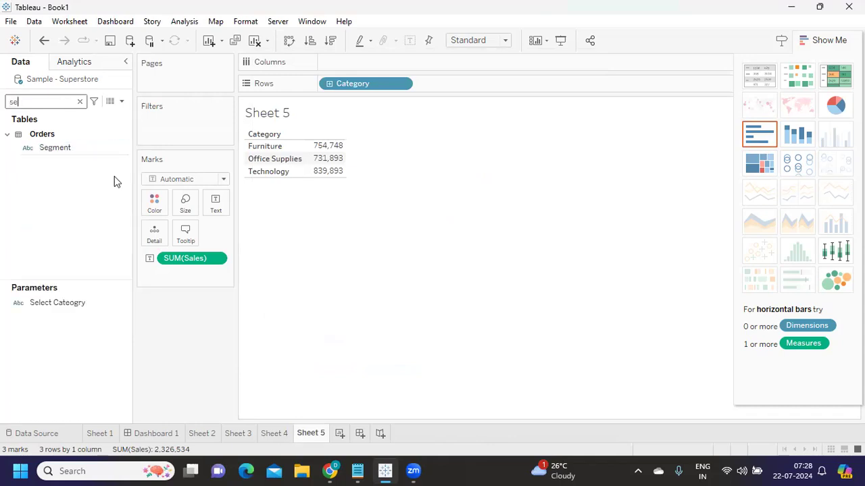
left_click(119, 305)
right_click(124, 304)
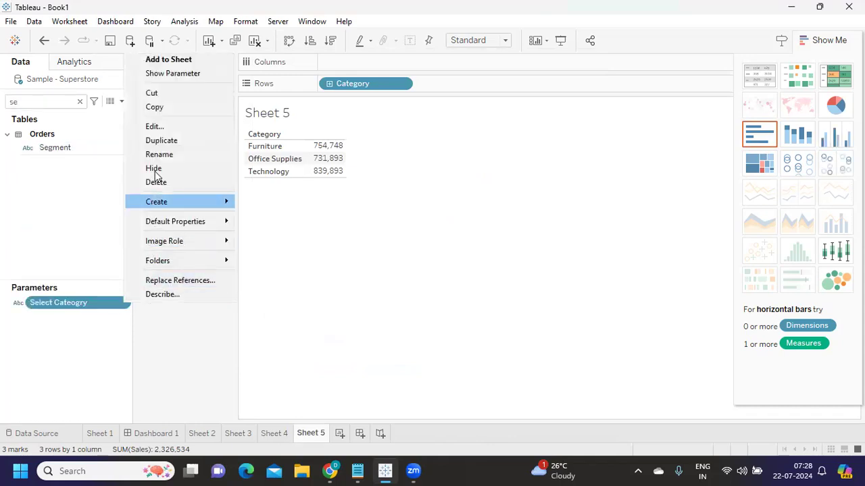
left_click(166, 73)
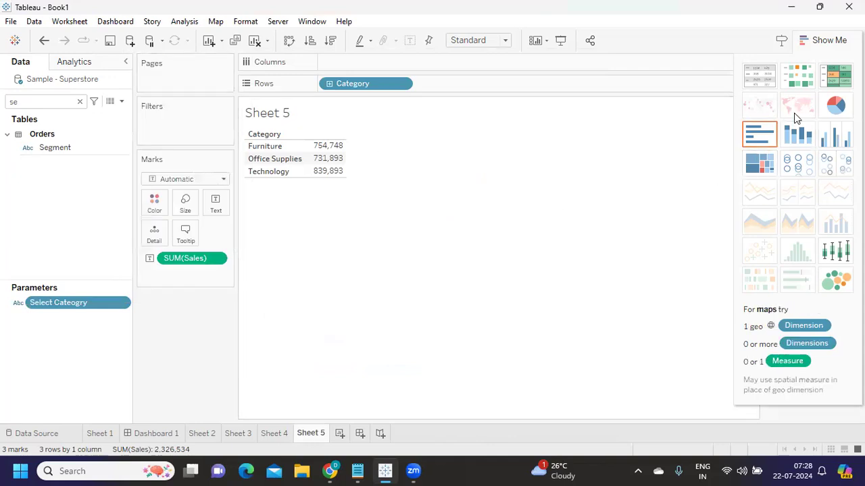
left_click(820, 41)
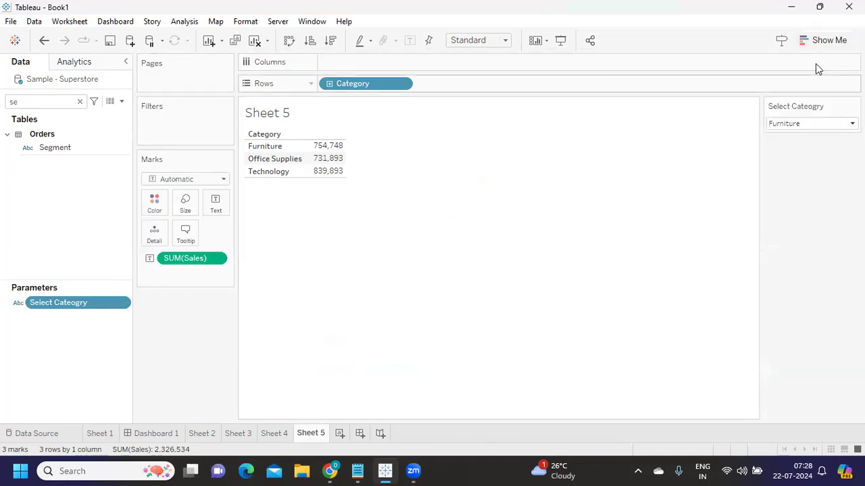
left_click(797, 125)
left_click(795, 146)
left_click(797, 126)
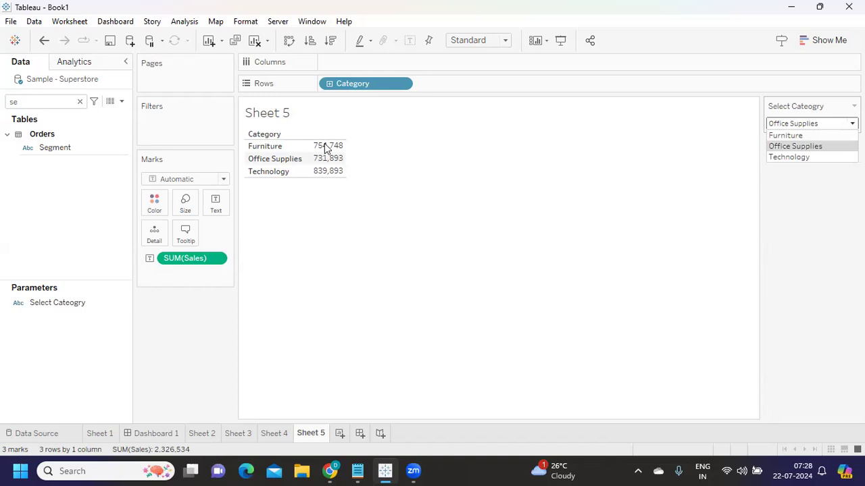
left_click(177, 321)
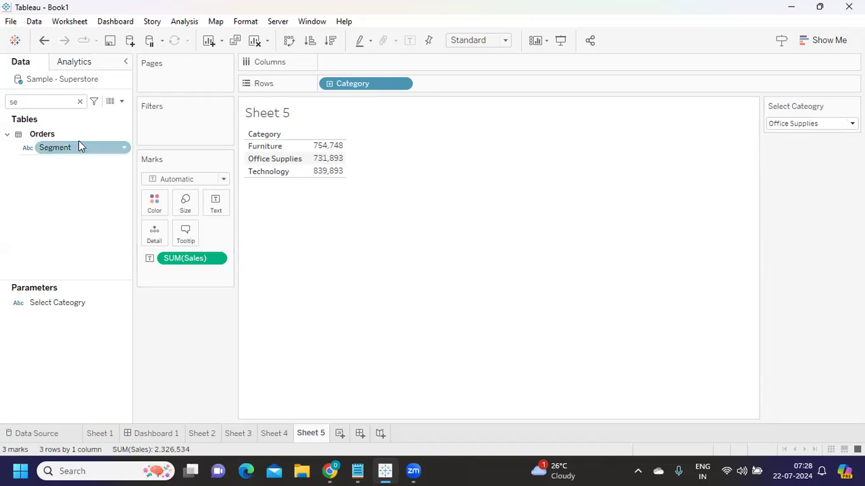
Clear the field search and start a new calculated field named "P.Select Cateogry"
left_click(80, 102)
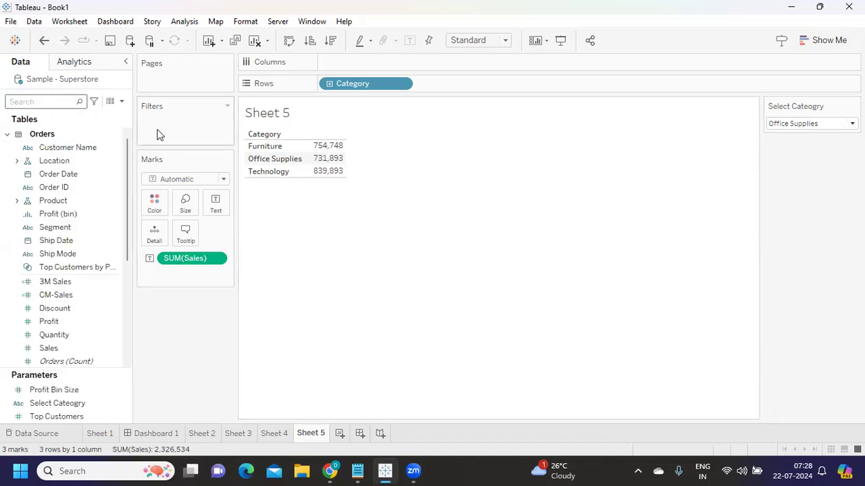
left_click(71, 116)
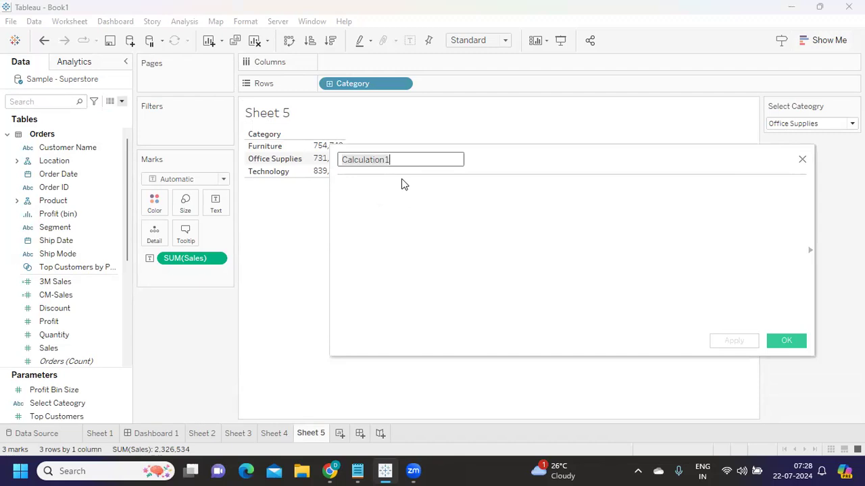
key("ctrl+a")
type("P.Sele")
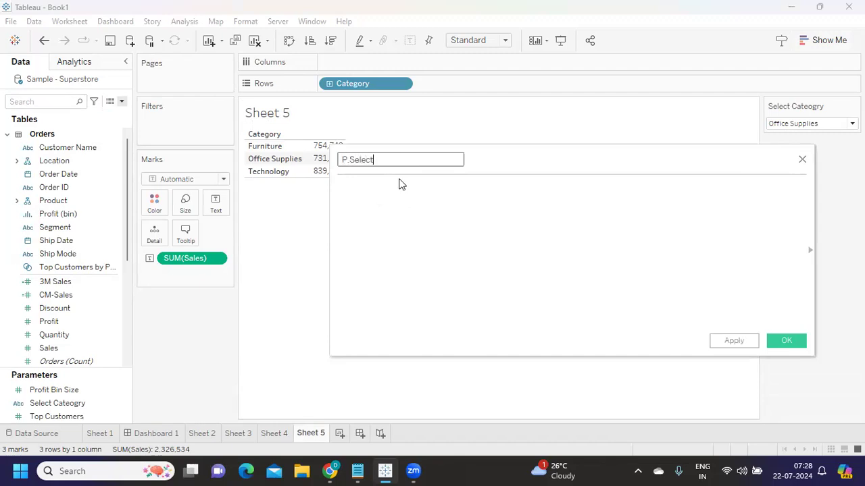
type("ct Category")
left_click(405, 187)
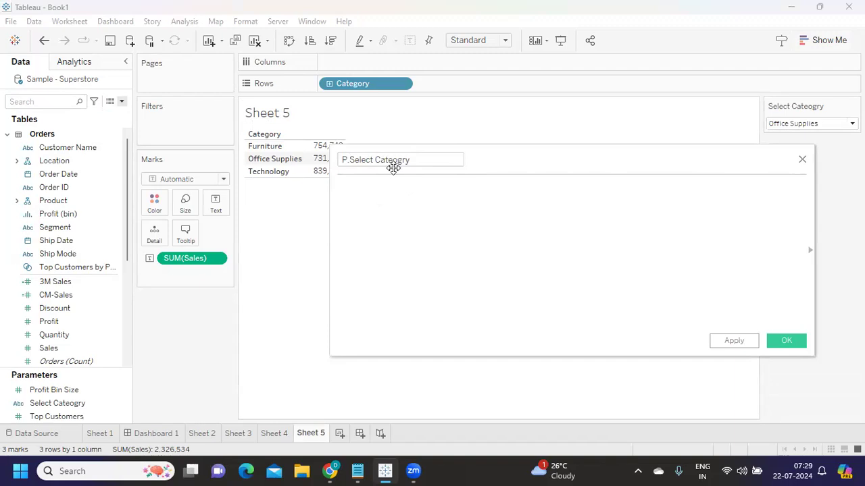
left_click_drag(347, 159, 340, 160)
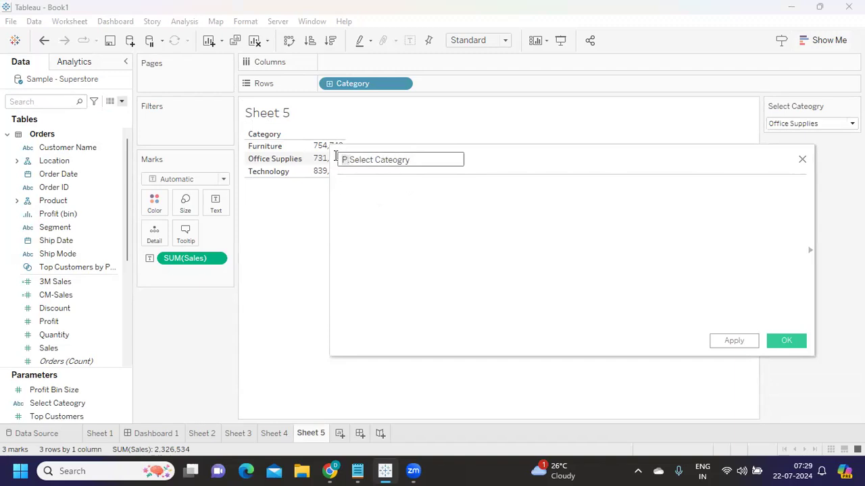
left_click(370, 212)
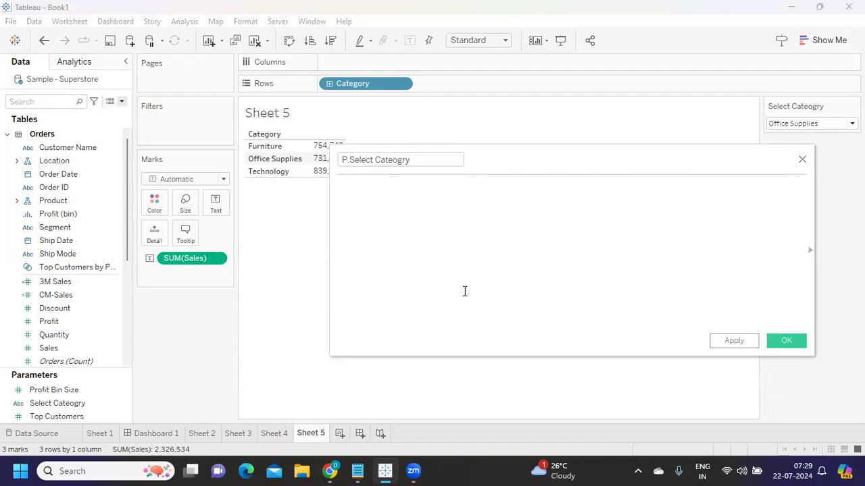
Enter the formula [Category]=[Select Cateogry] without an IF and save the calculated field
type("ca")
key("BackSpace")
key("BackSpace")
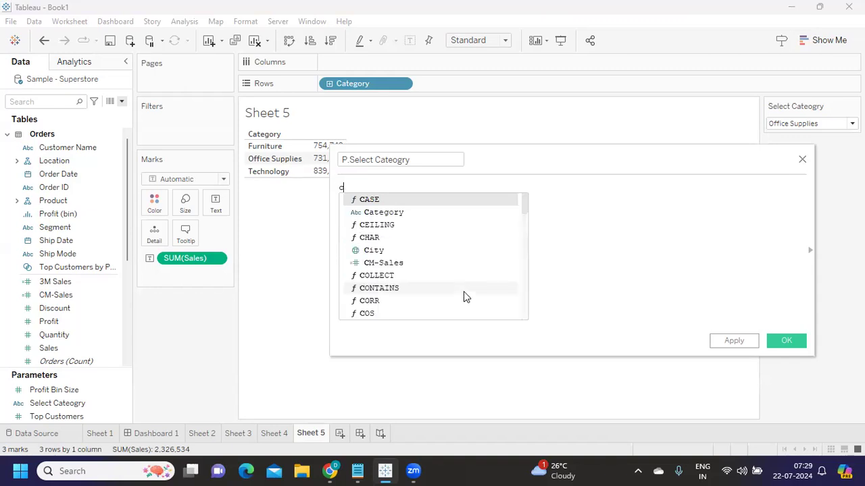
type("IF cat")
key("Return")
type("=")
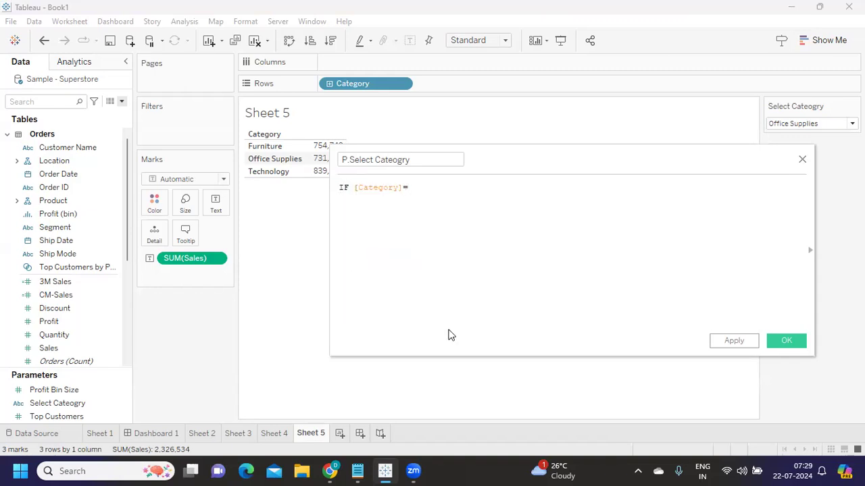
type("sel")
key("Return")
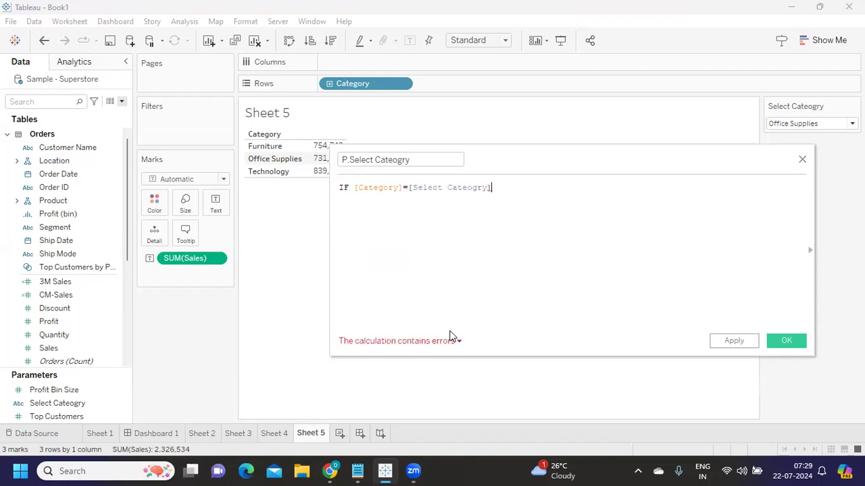
left_click_drag(352, 187, 331, 189)
key("BackSpace")
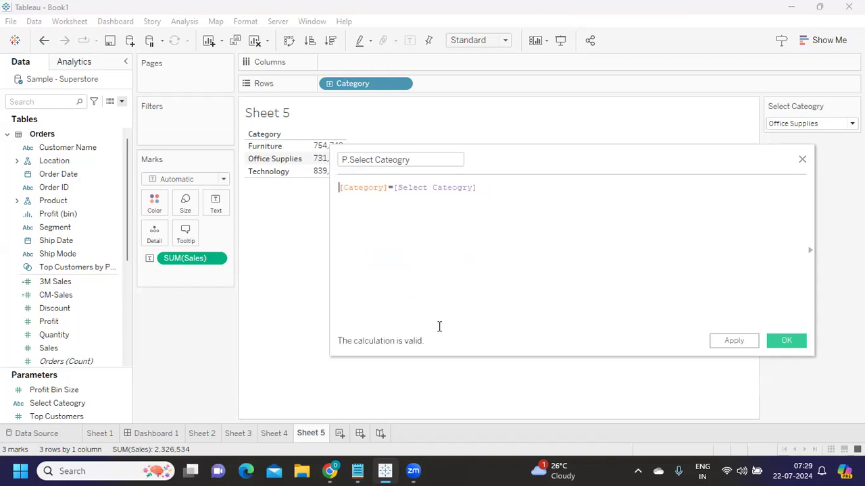
left_click(727, 341)
left_click(786, 339)
Filter the sheet by P.Select Cateogry, keeping only True
left_click_drag(70, 201, 161, 117)
left_click(313, 150)
left_click(544, 389)
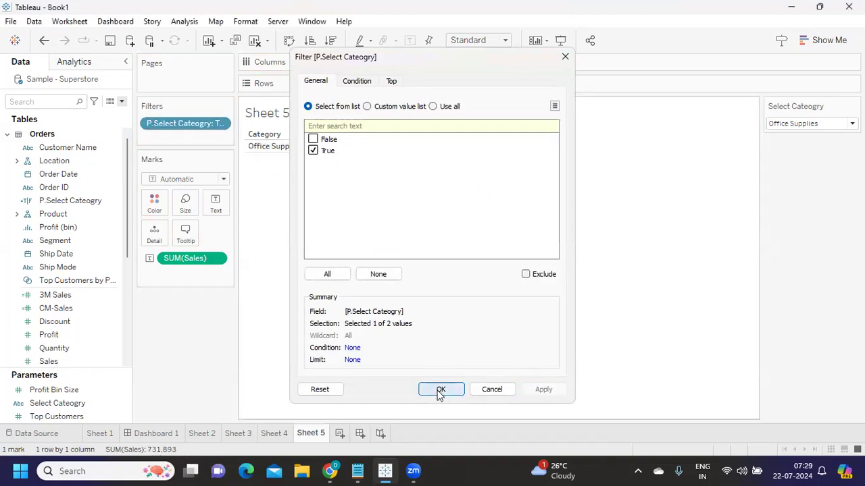
left_click(440, 391)
Test the parameter filter by switching Select Cateogry to Furniture and to Technology
left_click(820, 125)
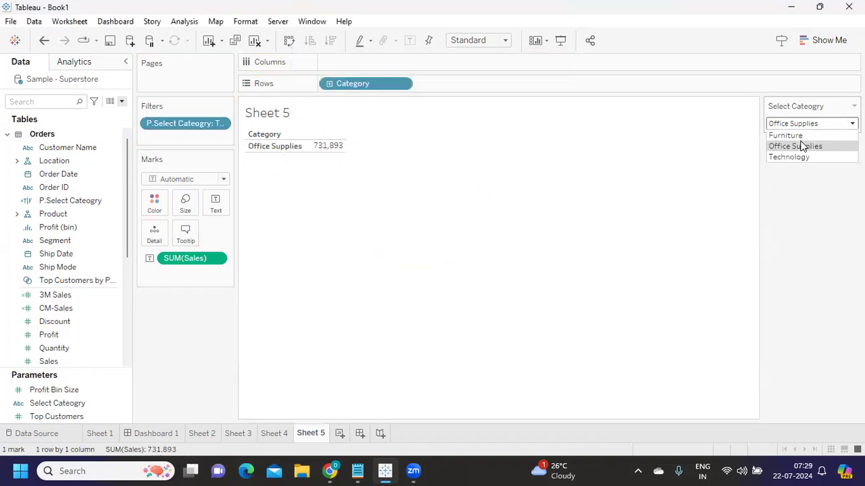
left_click(801, 139)
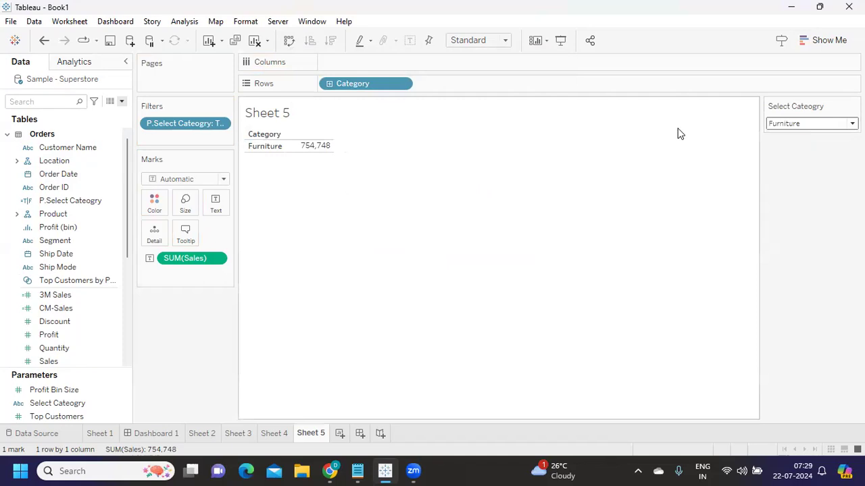
left_click(800, 127)
left_click(791, 157)
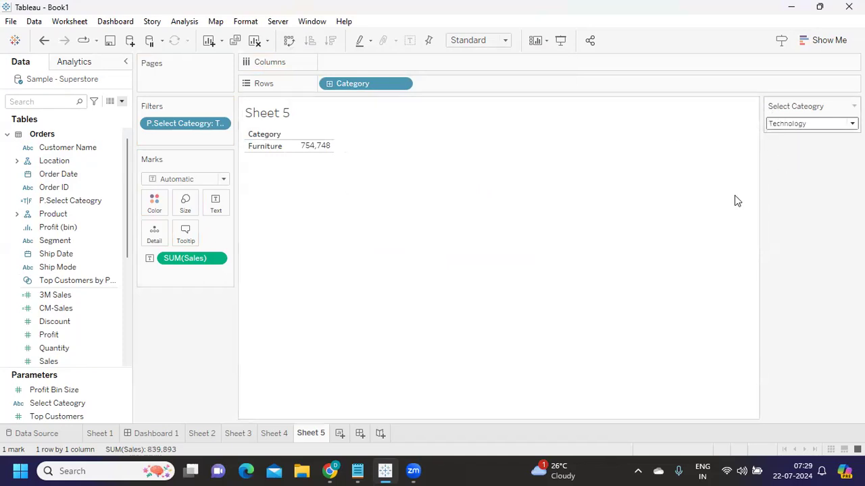
Expand Category to Sub-Category on Rows and switch the parameter to Office Supplies and back to Technology
left_click(329, 83)
left_click(804, 133)
left_click(803, 144)
left_click(806, 127)
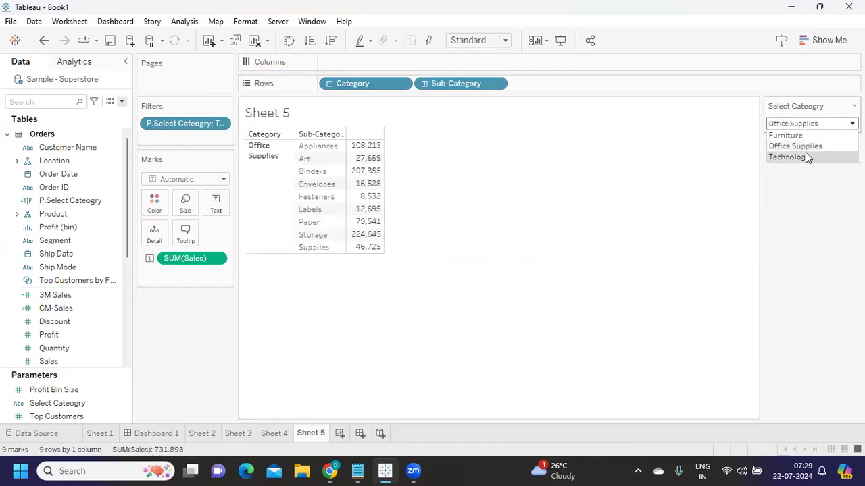
left_click(806, 157)
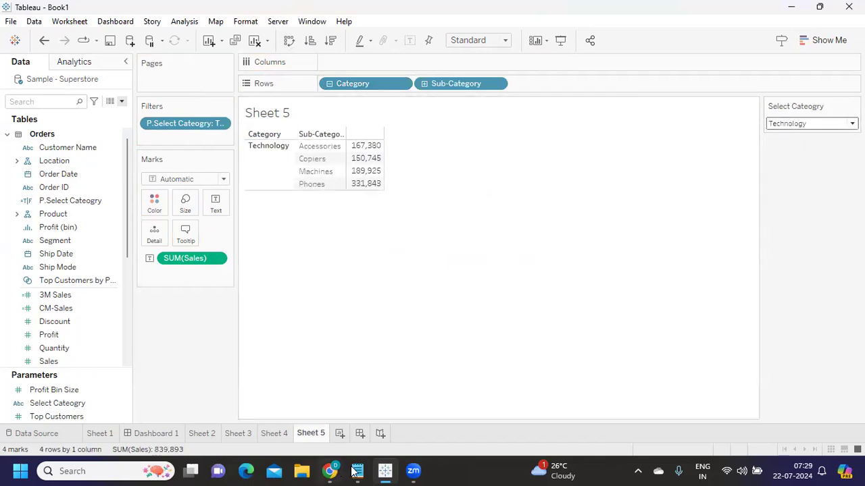
Switch to the Harman question list in Notepad and highlight question 6 on the SQL self join and question 7 on population
mouse_move(358, 471)
left_click(347, 405)
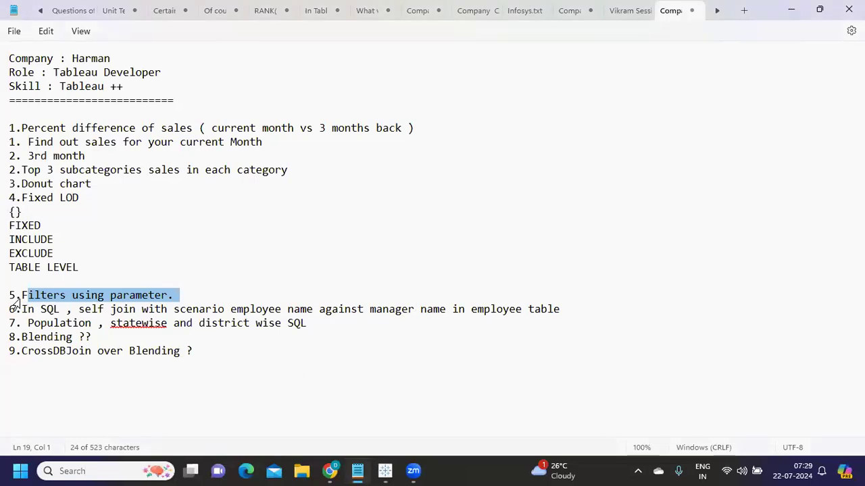
left_click_drag(111, 309, 601, 317)
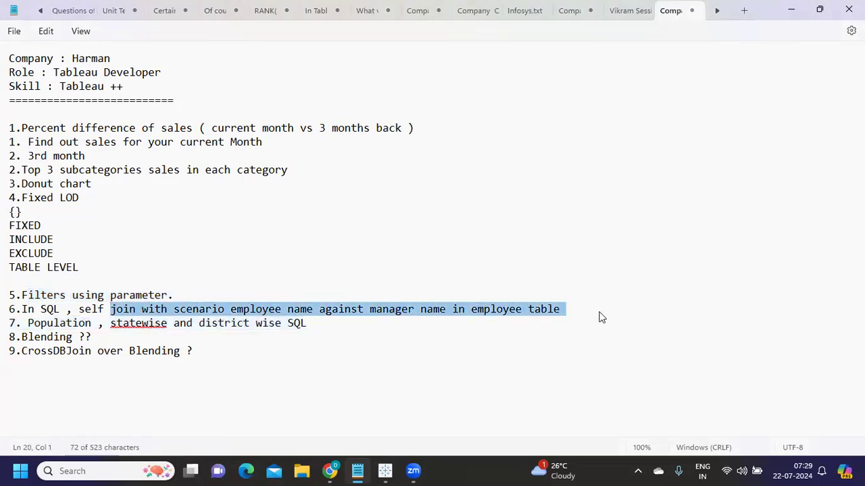
left_click(33, 323)
double_click(34, 323)
left_click(116, 323)
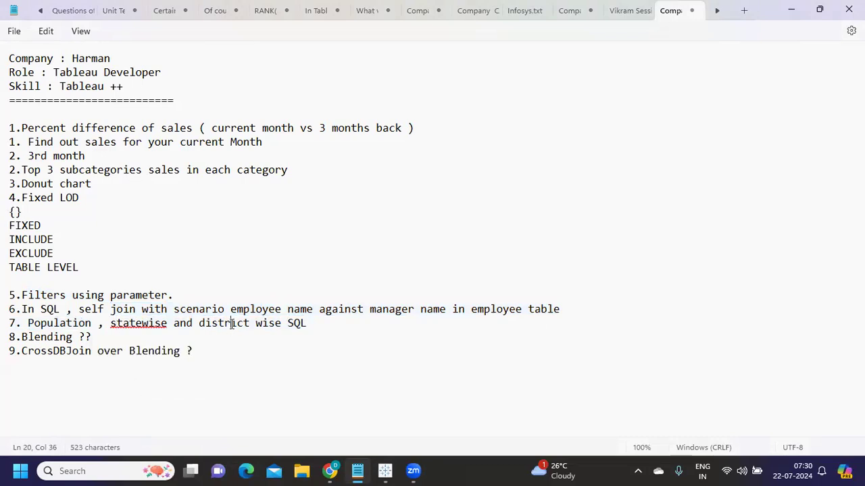
left_click_drag(312, 324, 28, 324)
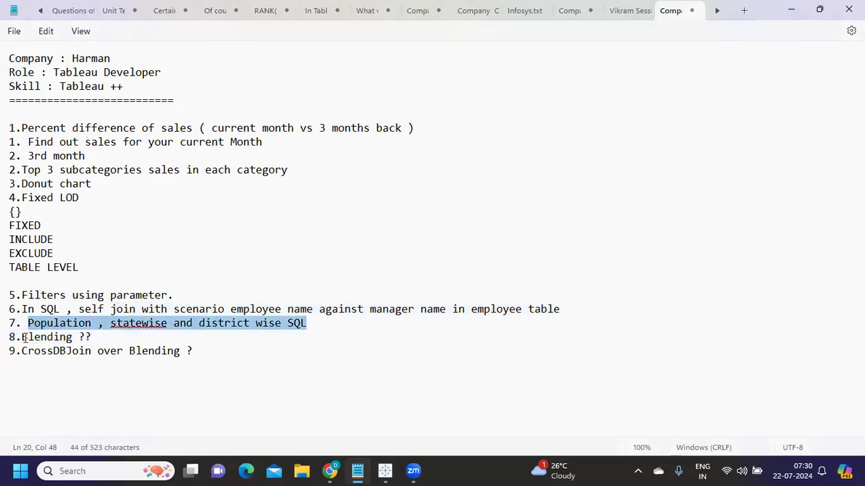
Highlight Blending in question 8 and the lines down to question 9 on CrossDBJoin over Blending
double_click(37, 341)
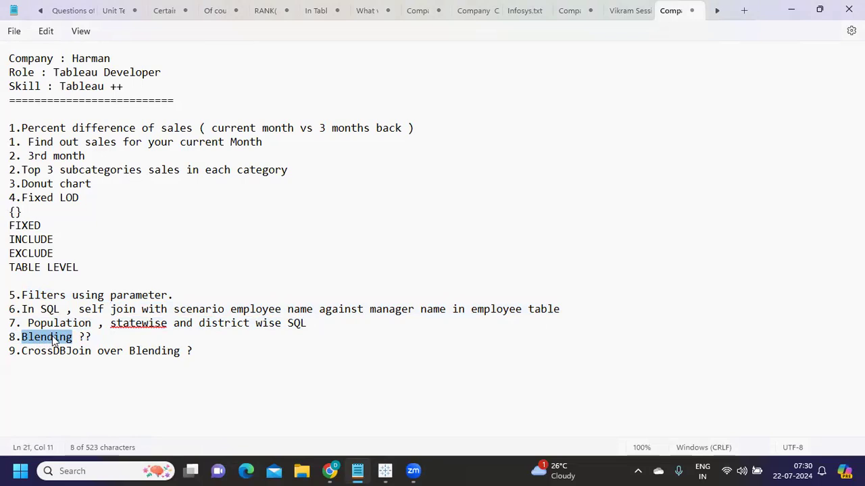
left_click(60, 351)
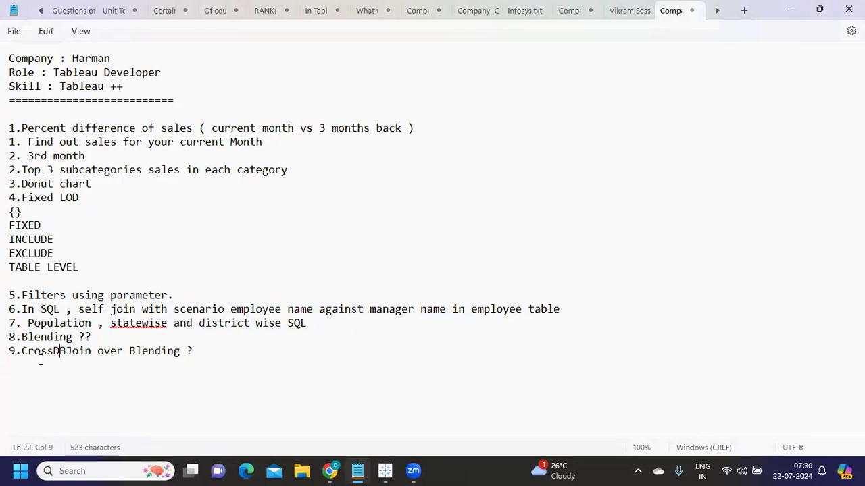
left_click_drag(21, 351, 40, 324)
left_click(257, 351)
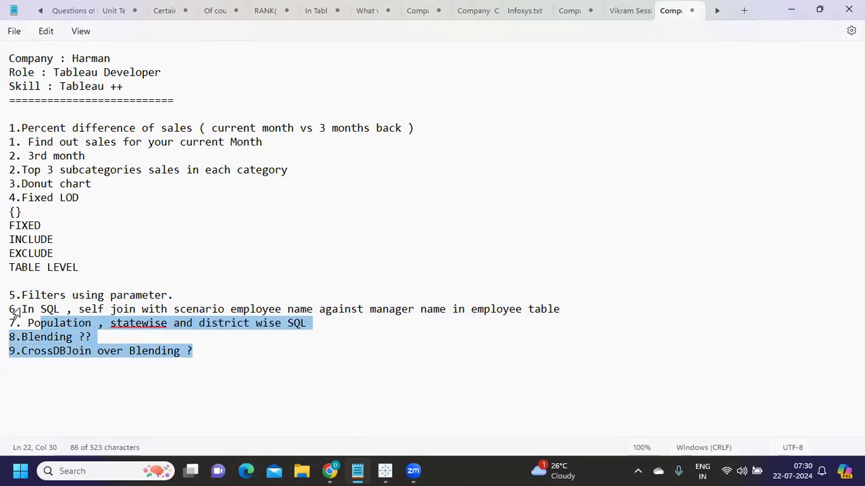